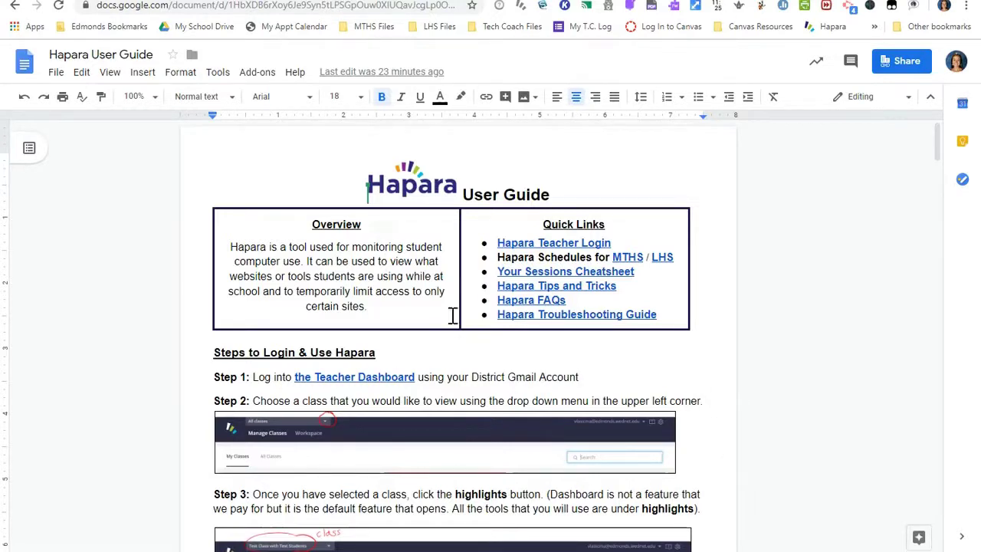
Step: Follow the Hapara Teacher Login link from the guide's Quick Links and select the class Test Class with Test Students
left_click(536, 242)
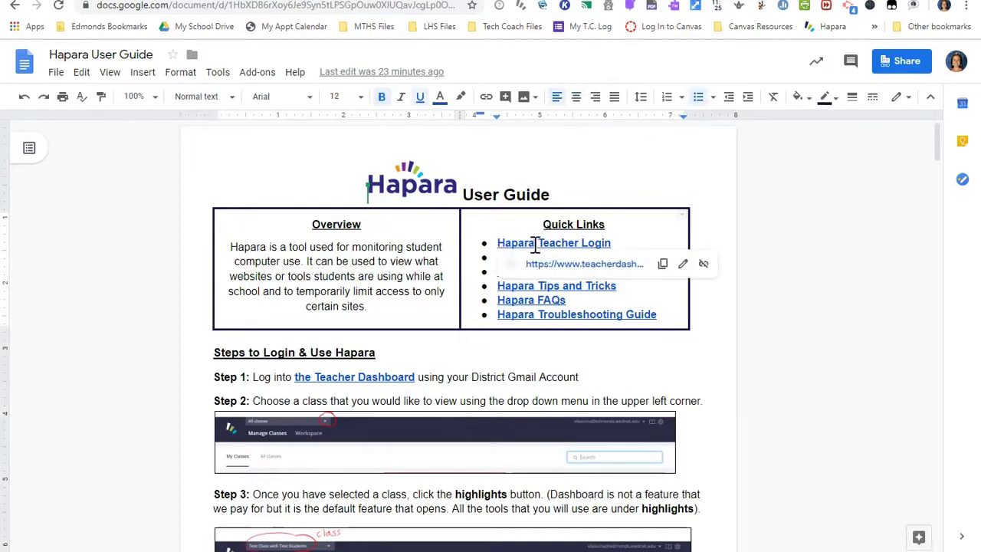
left_click(566, 265)
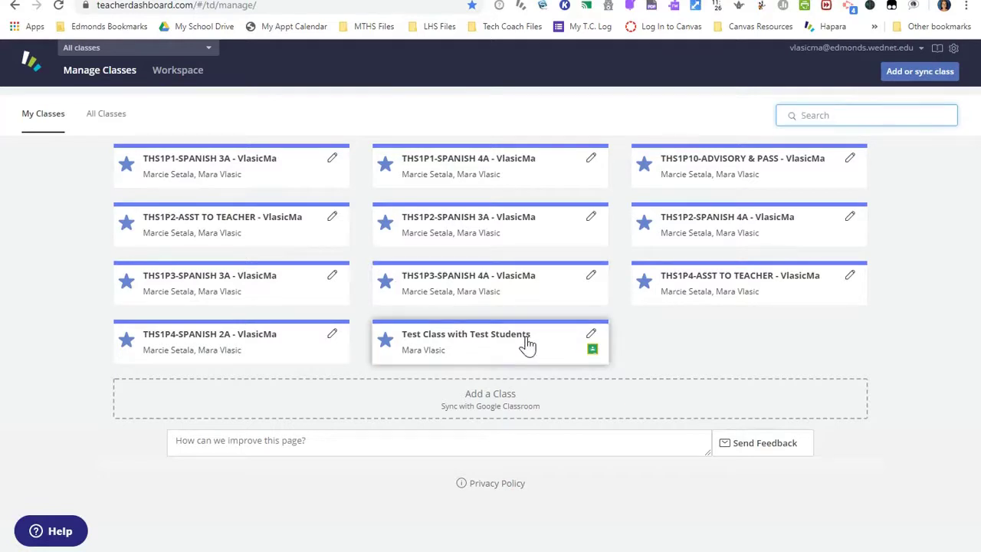
left_click(211, 51)
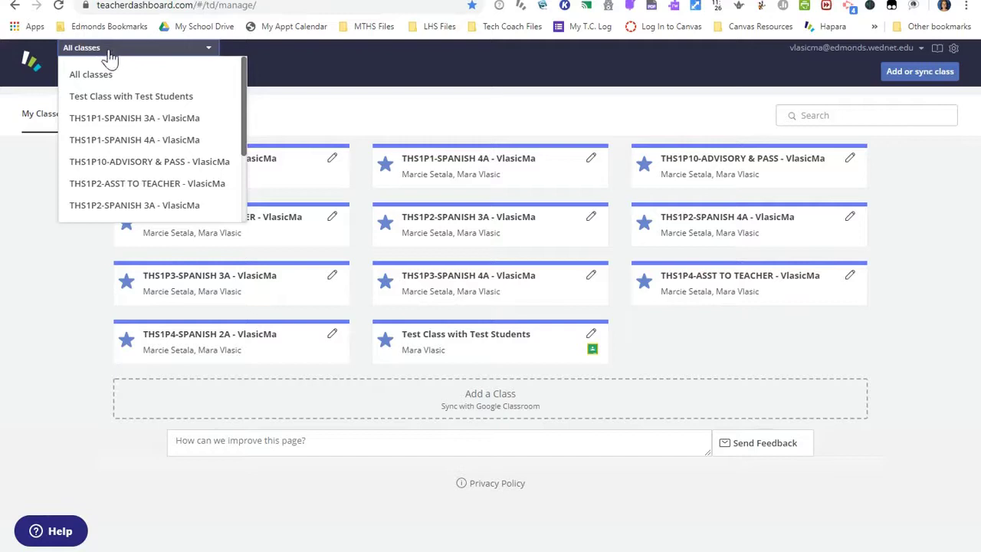
left_click(138, 97)
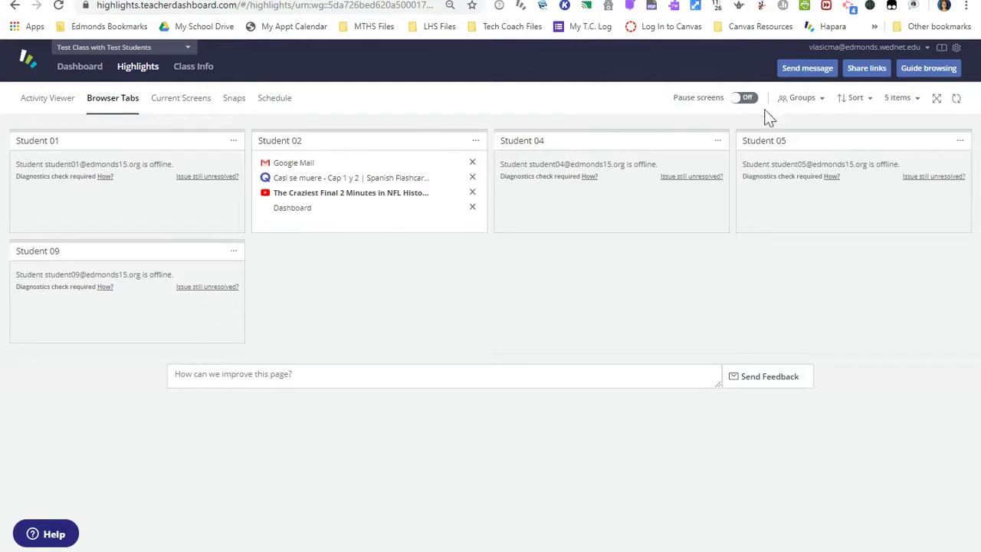
Step: Set the student tiles to show 25 items each, and return them to 5 items
left_click(908, 103)
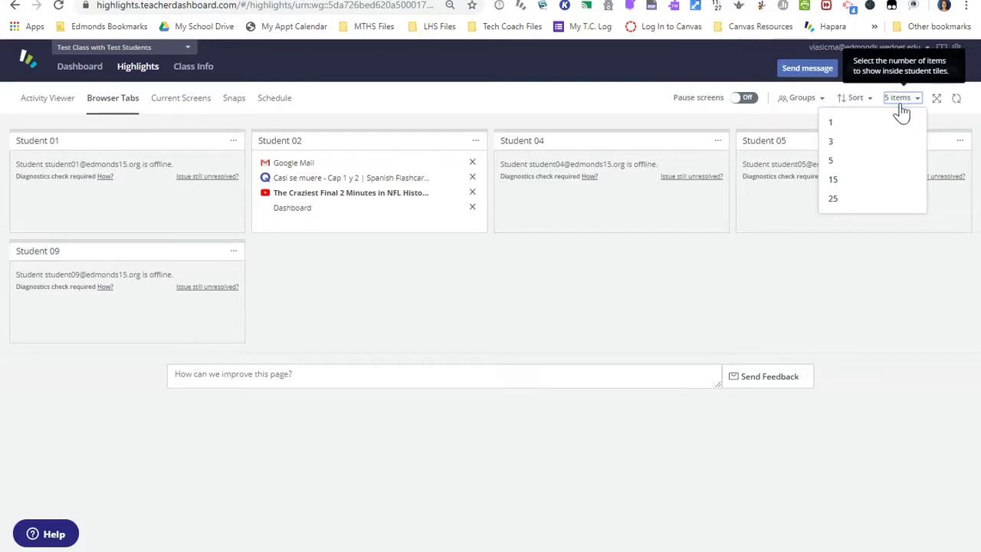
left_click(836, 199)
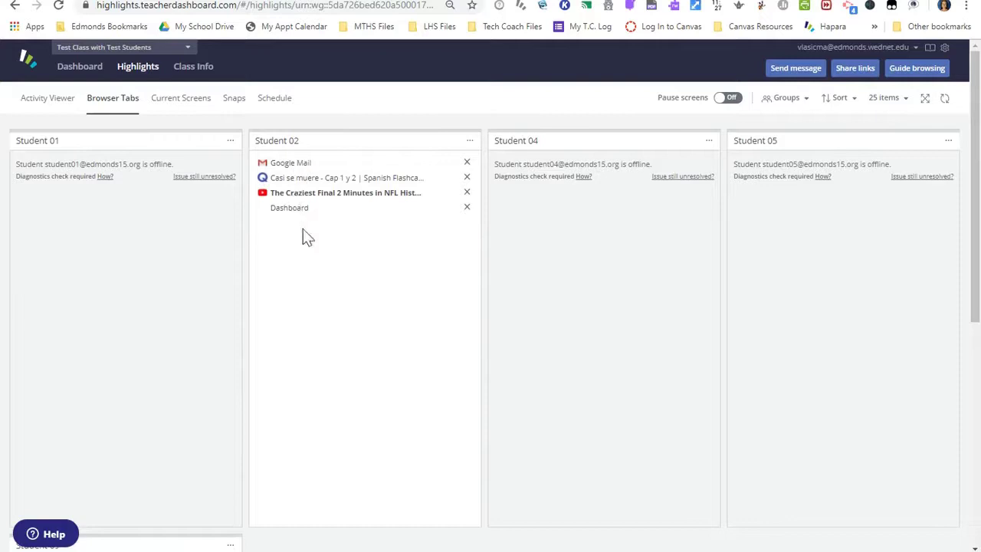
left_click(895, 99)
left_click(837, 162)
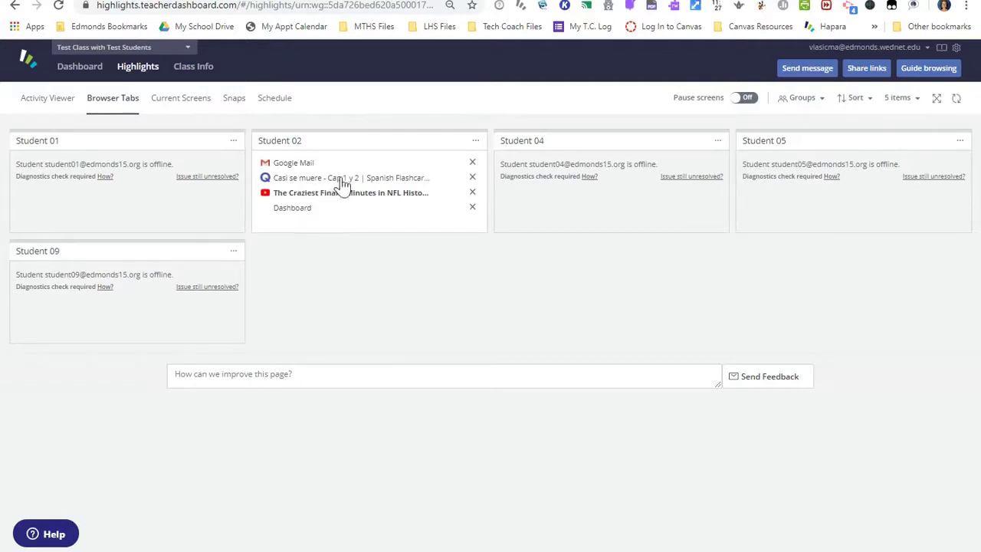
Step: Close Student 02's "Casi se muere" flashcards tab remotely and save a screenshot of that student's current screen
left_click(472, 178)
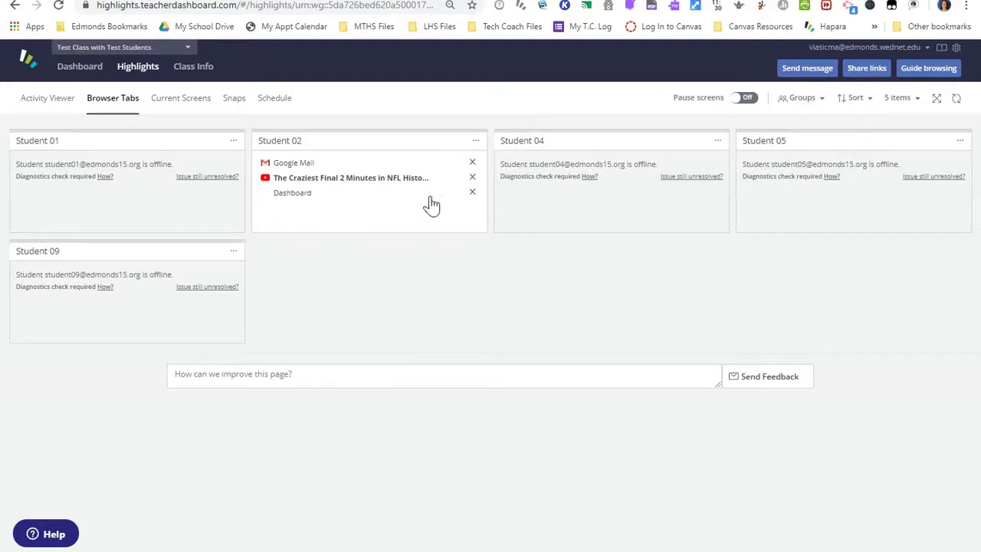
left_click(195, 106)
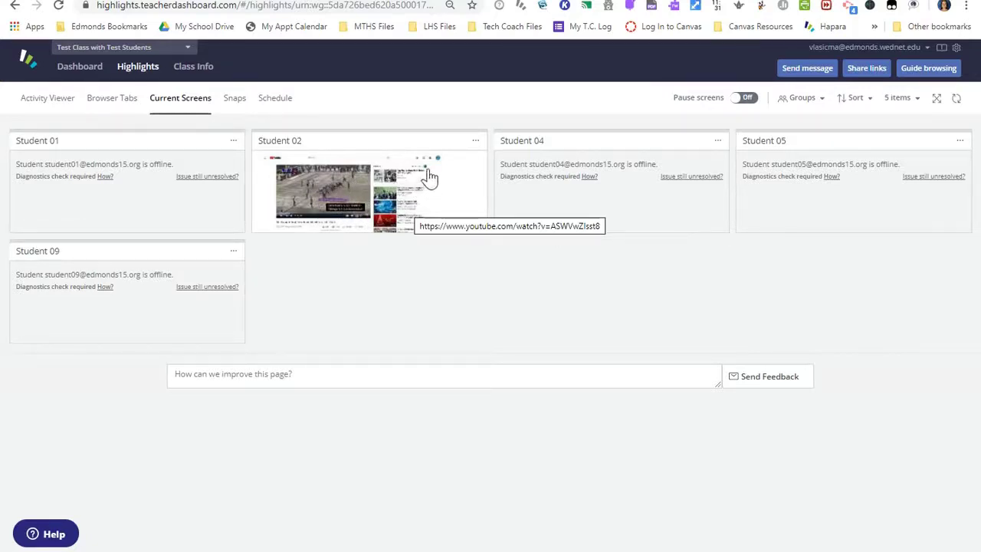
left_click(476, 143)
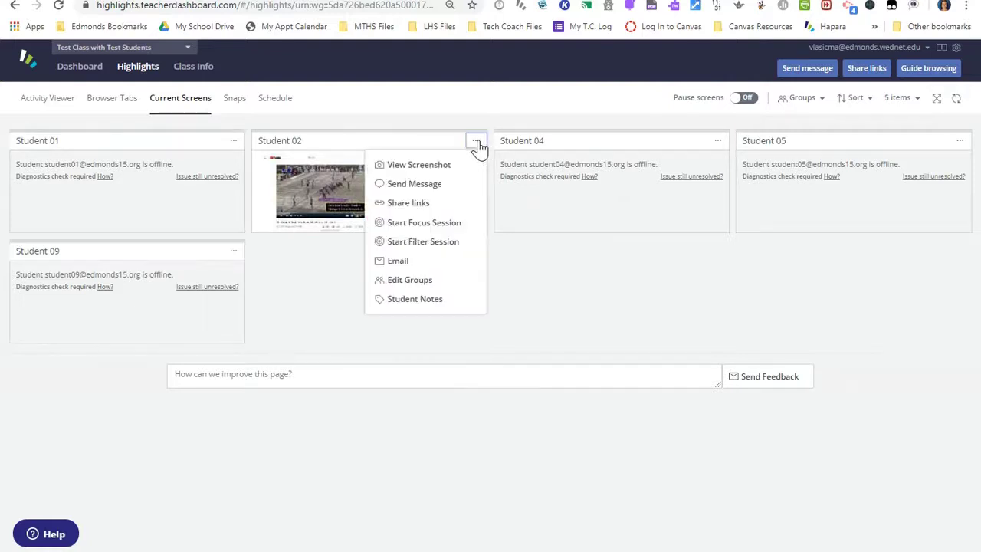
left_click(434, 167)
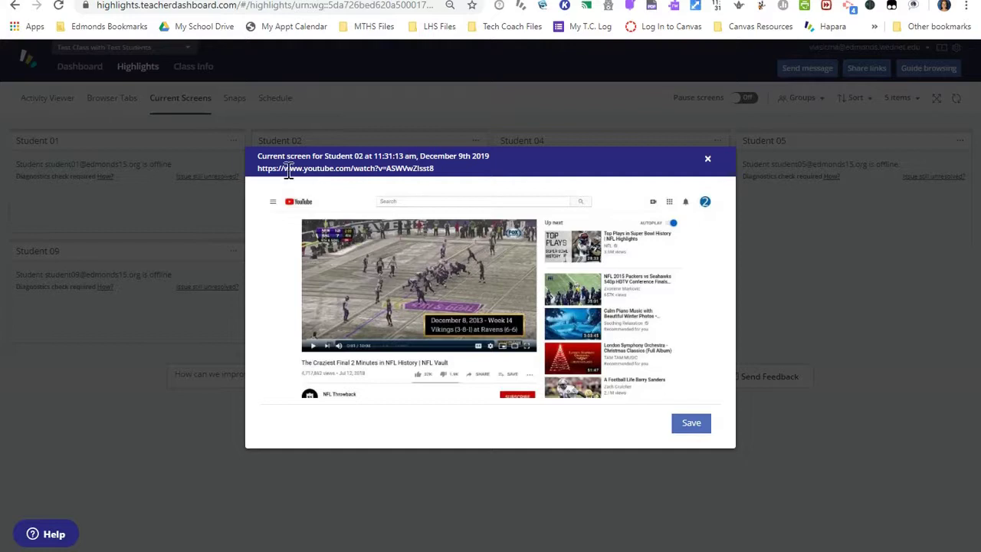
left_click(692, 425)
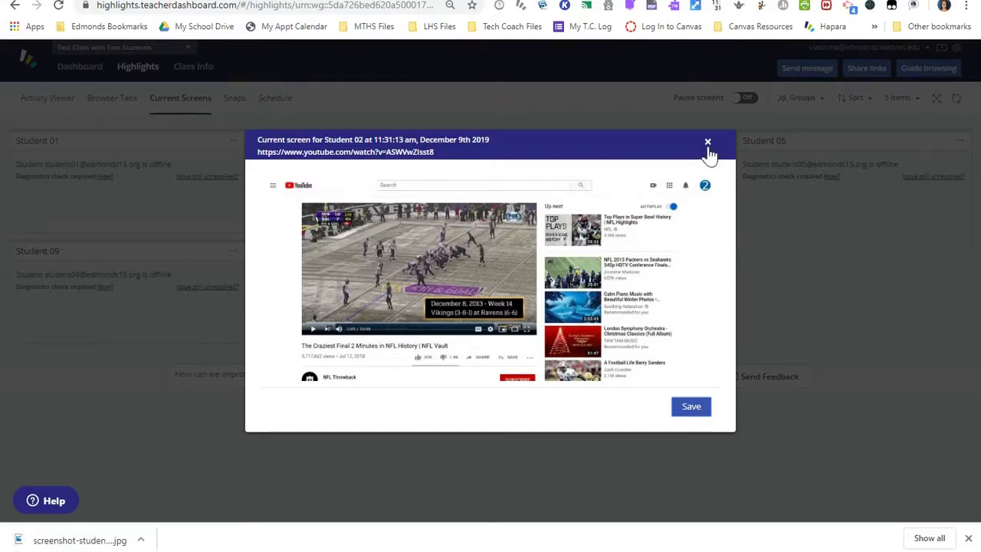
left_click(707, 142)
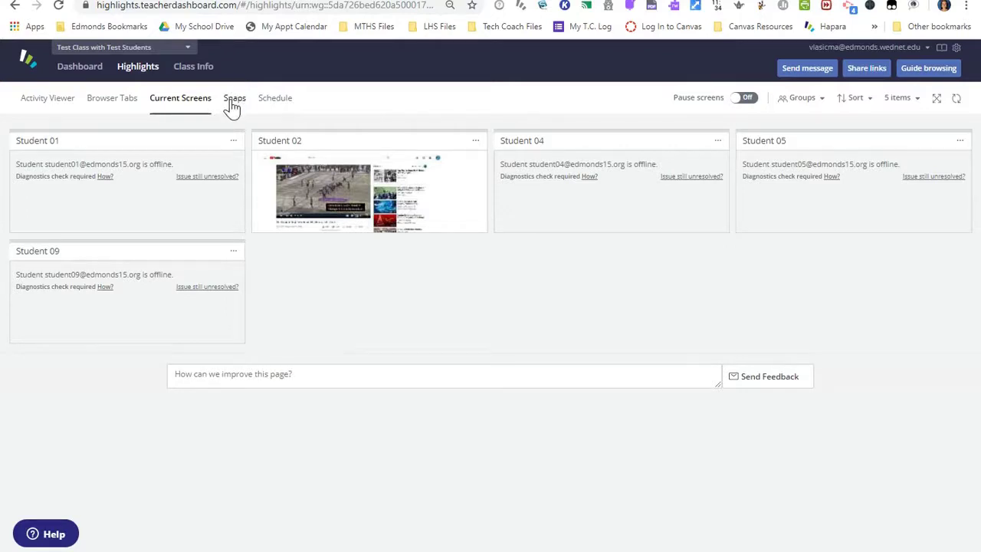
left_click(52, 107)
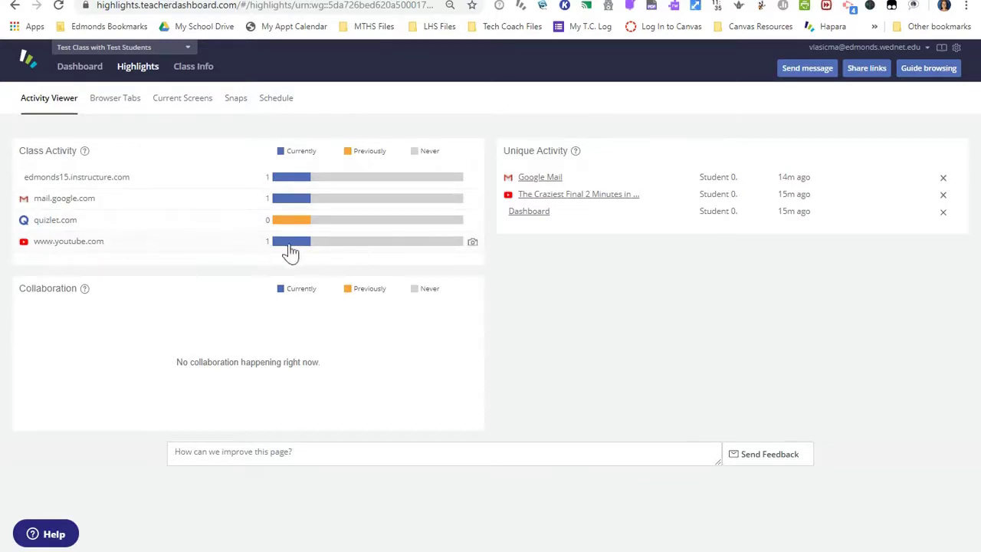
left_click(473, 243)
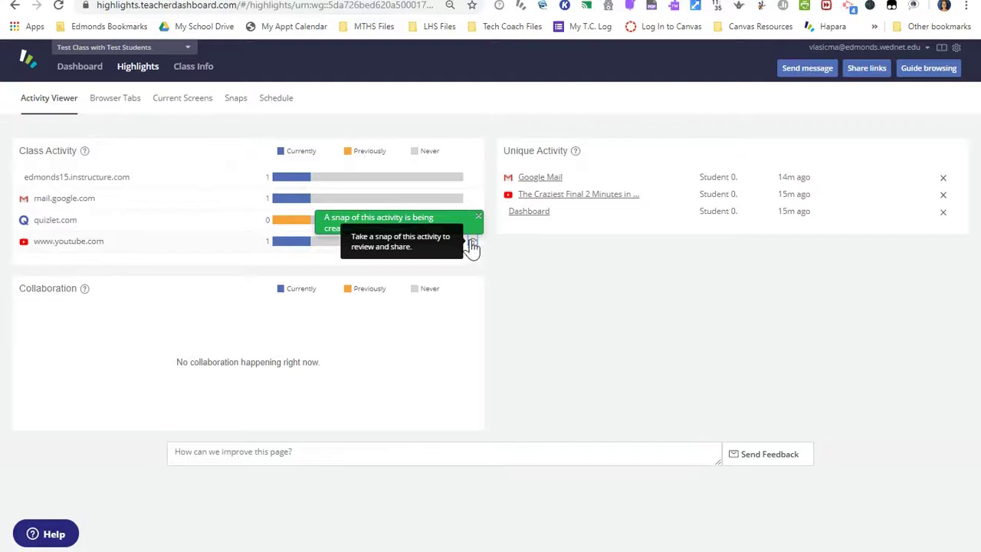
left_click(235, 104)
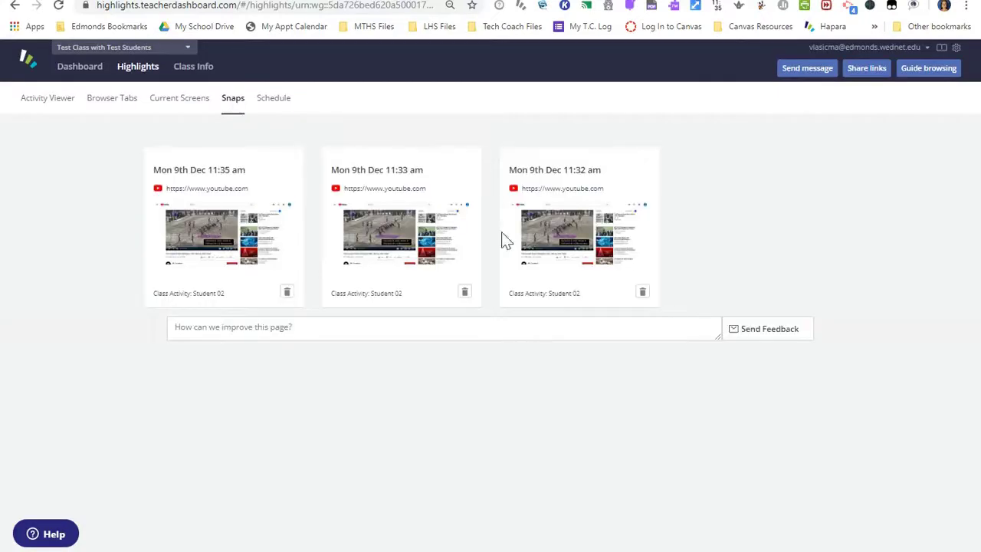
left_click(220, 236)
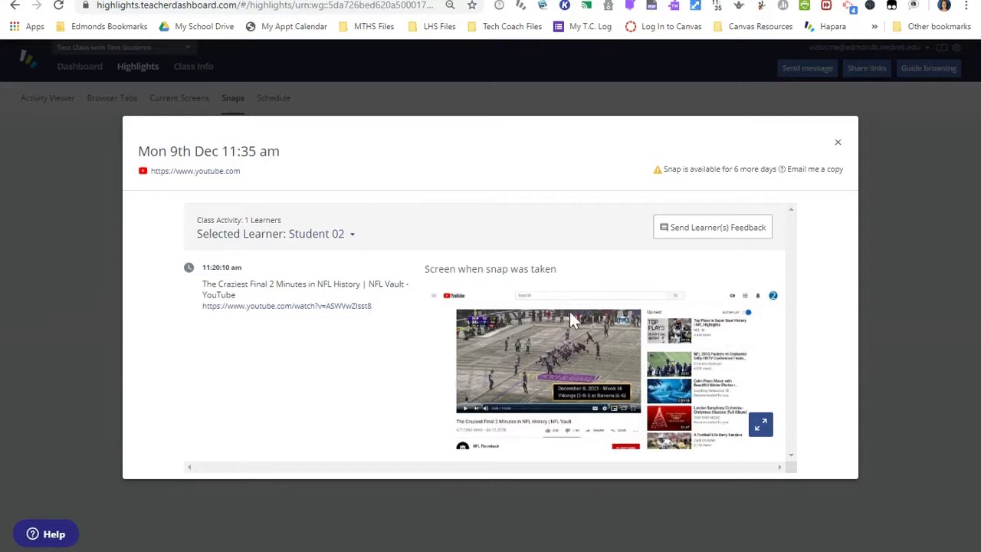
Step: Look over the subject and message fields of the snap's learner feedback form for Student 02, leaving it unsent
left_click(692, 232)
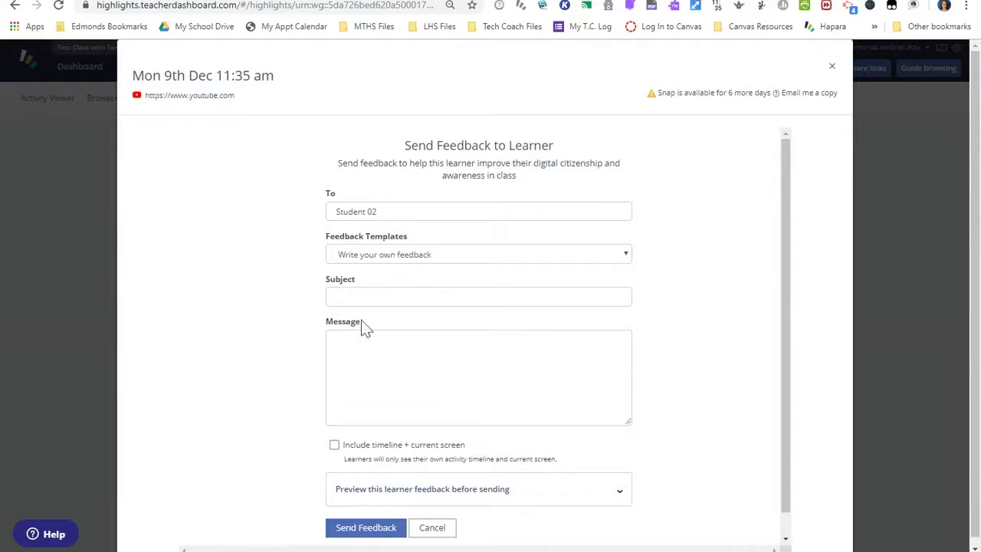
left_click(370, 297)
left_click(371, 368)
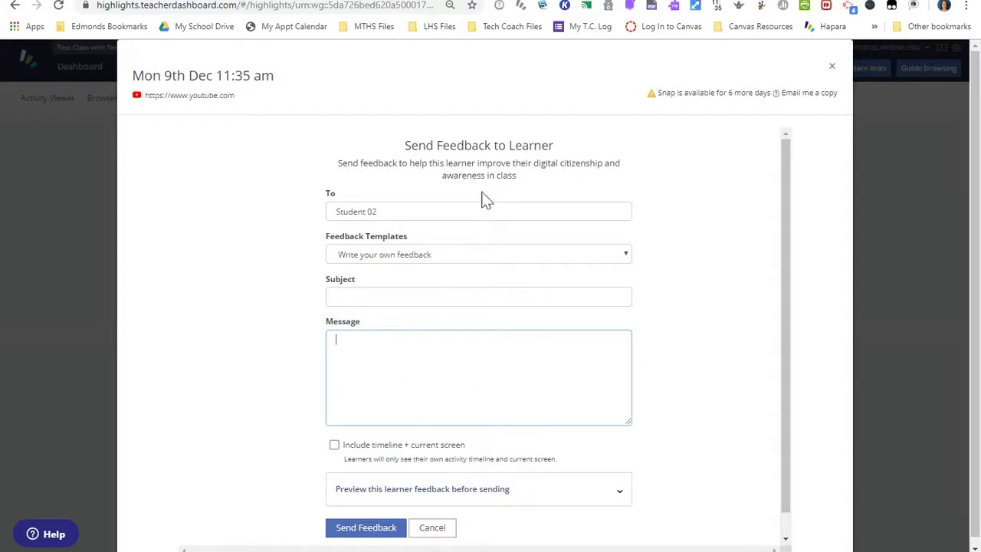
left_click(832, 66)
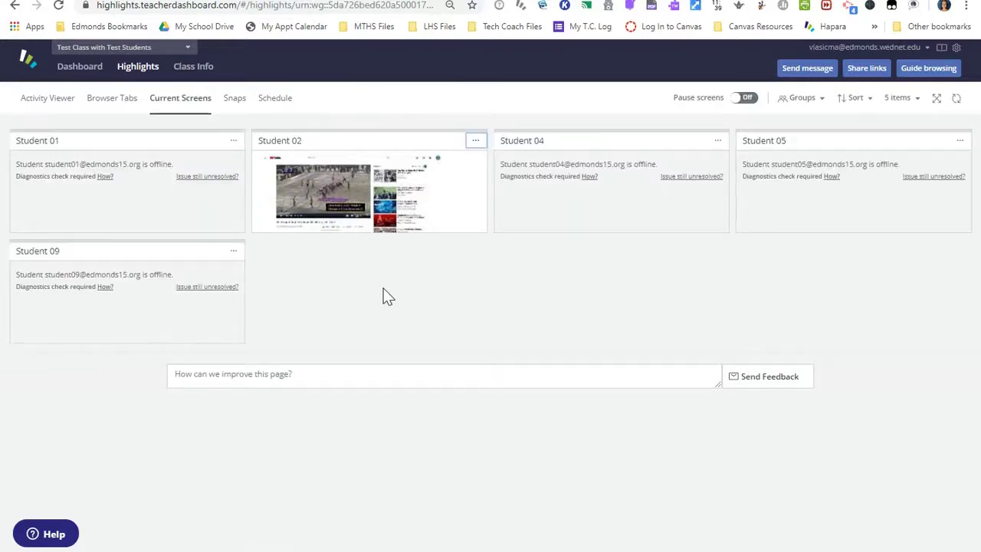
Step: Send Student 02 the message "great focus!" from the current screens view
left_click(111, 103)
left_click(169, 104)
left_click(475, 144)
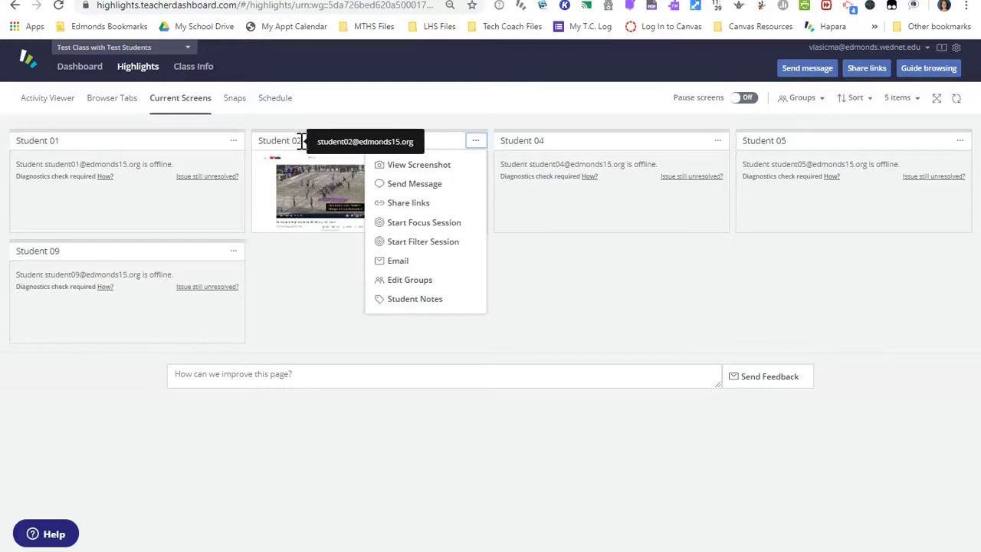
left_click(476, 144)
left_click(476, 144)
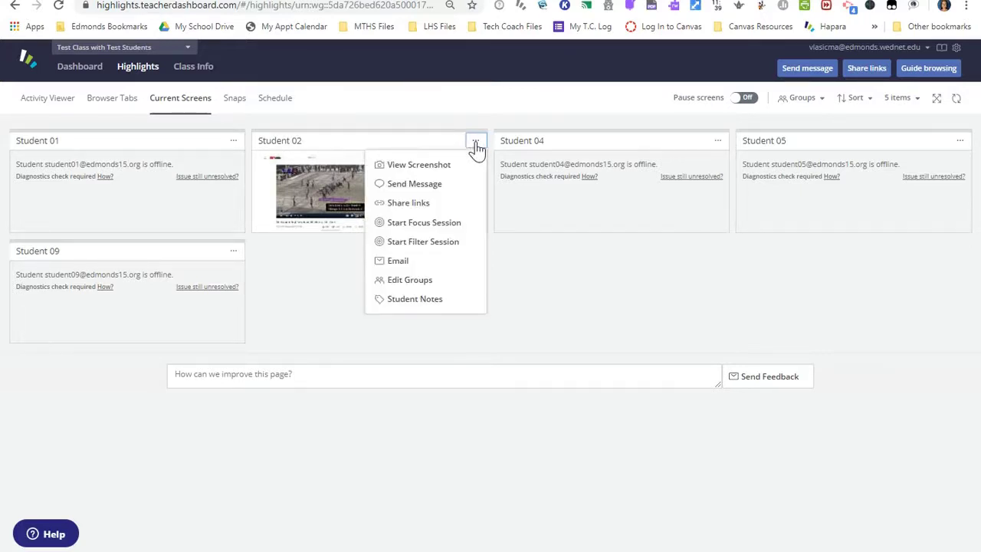
left_click(421, 187)
left_click(368, 287)
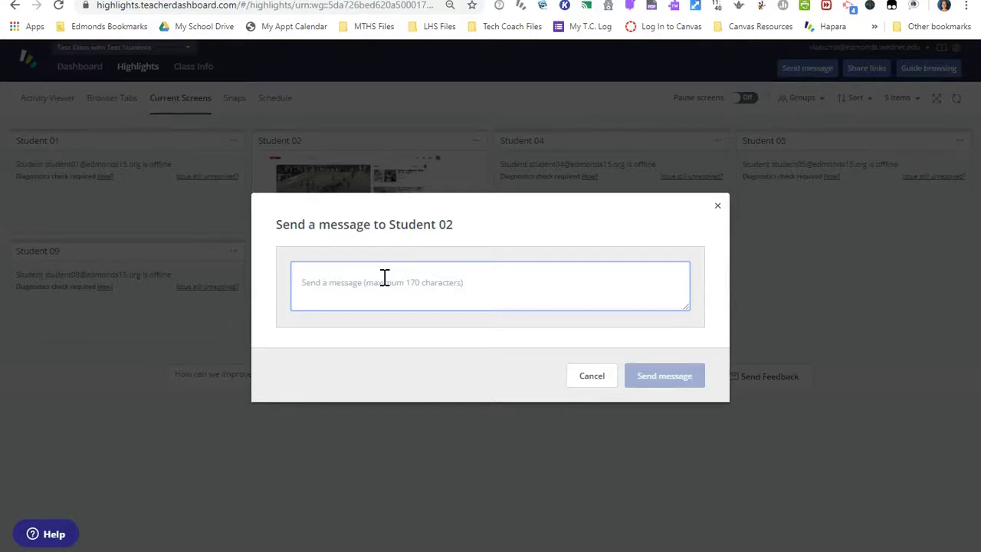
type("s!")
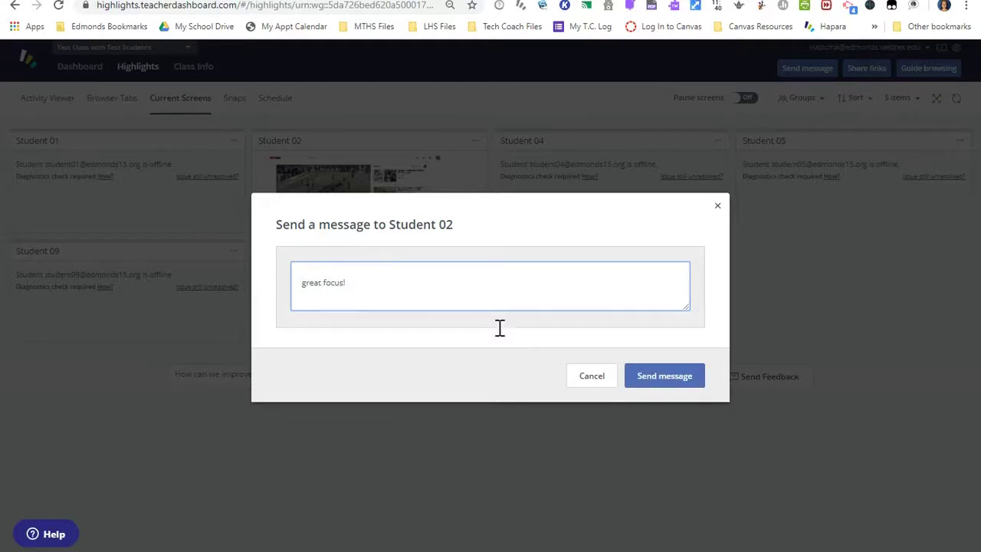
left_click(679, 376)
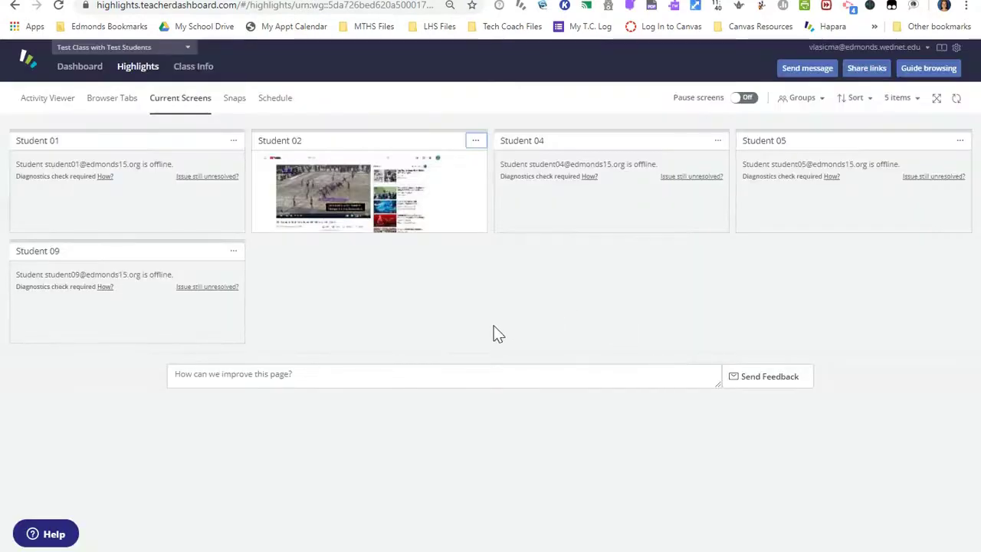
Step: Examine the link-sharing form for Student 02 without sharing anything, and review the other actions available for that student
left_click(476, 141)
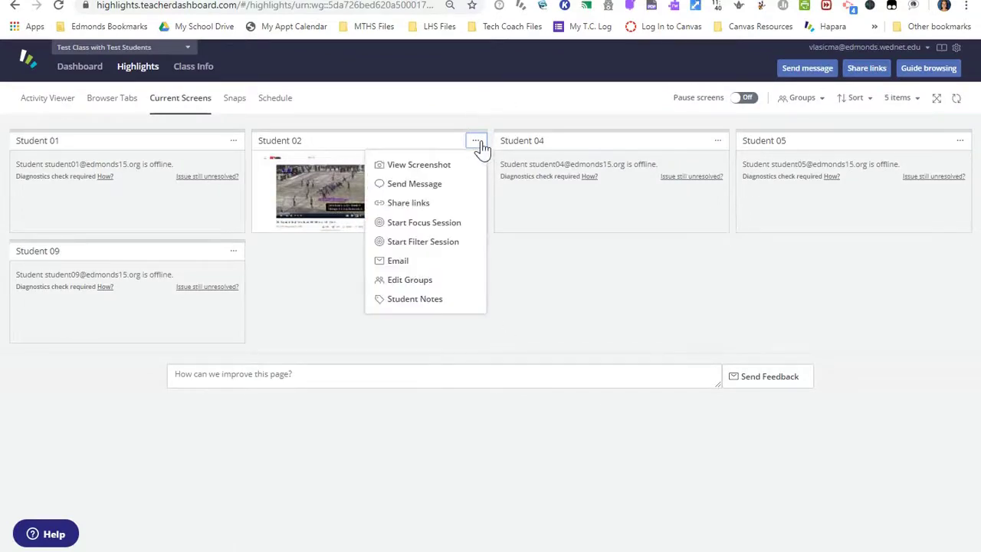
left_click(420, 207)
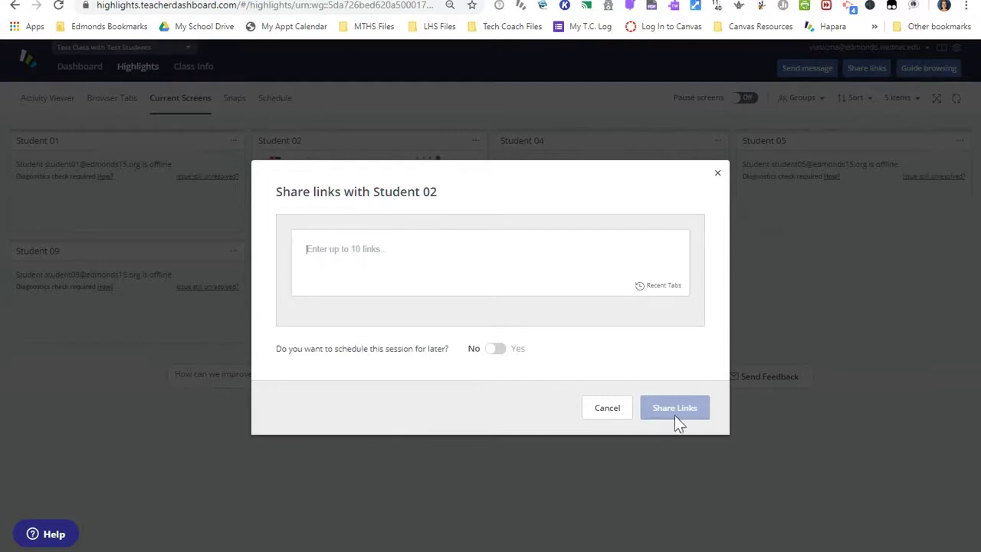
left_click(717, 173)
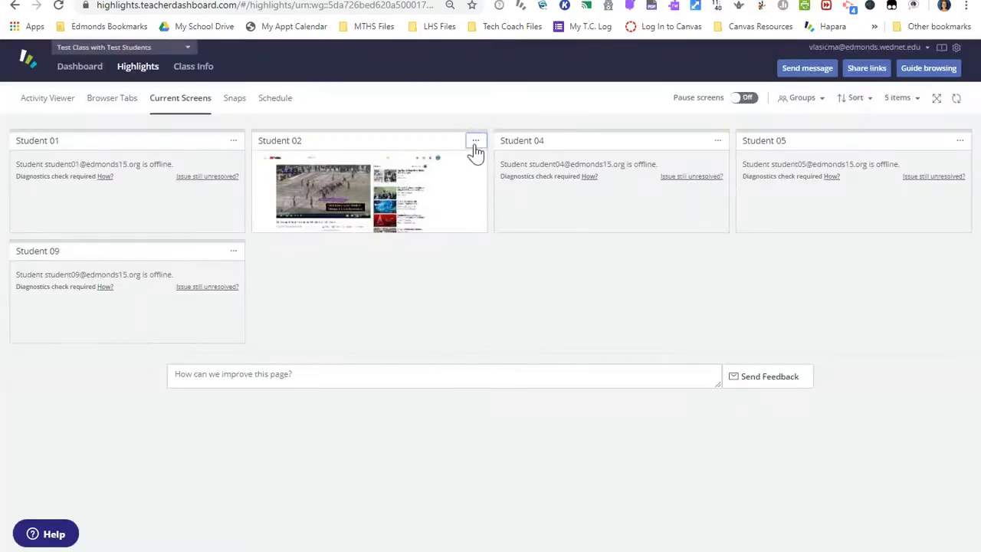
left_click(475, 144)
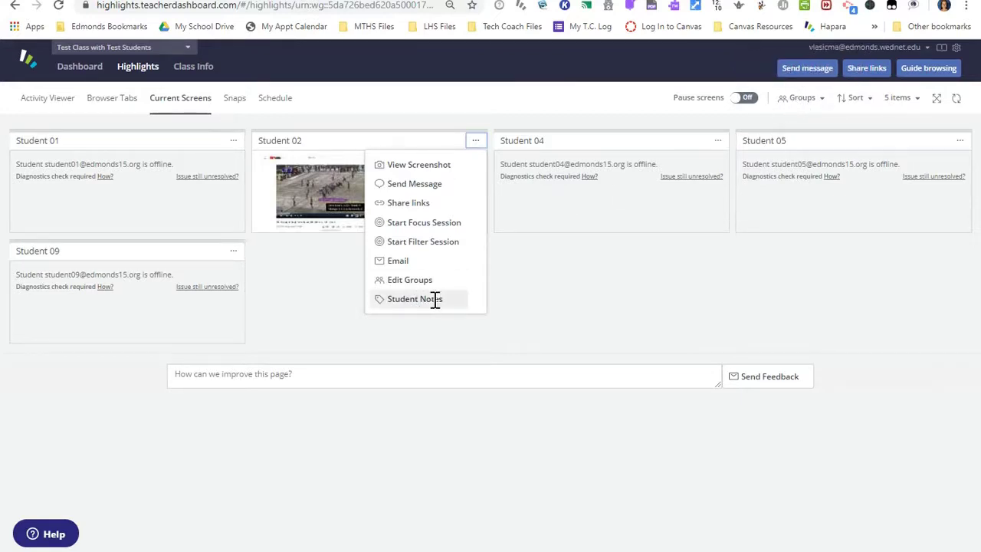
left_click(476, 145)
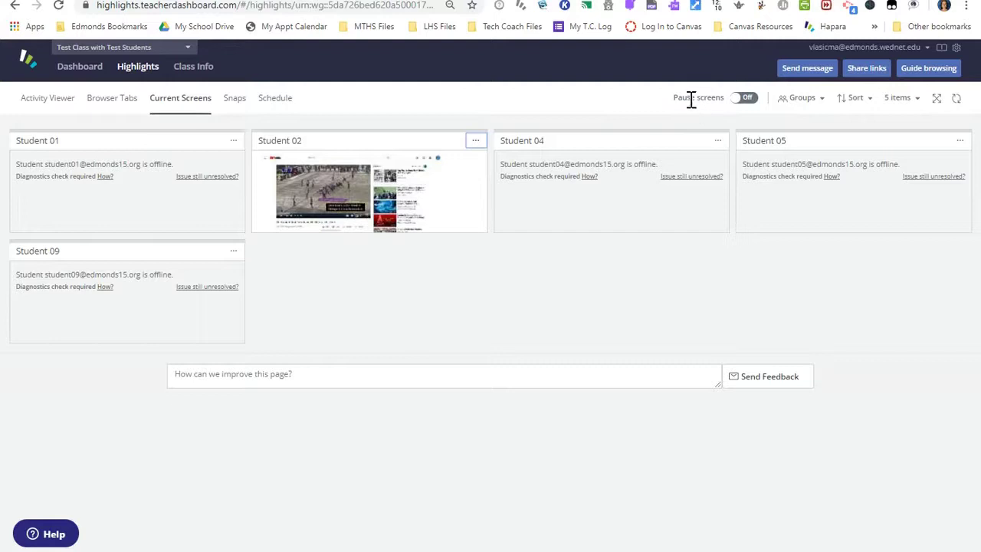
Step: Pause the class's student screens and release them again
left_click(747, 100)
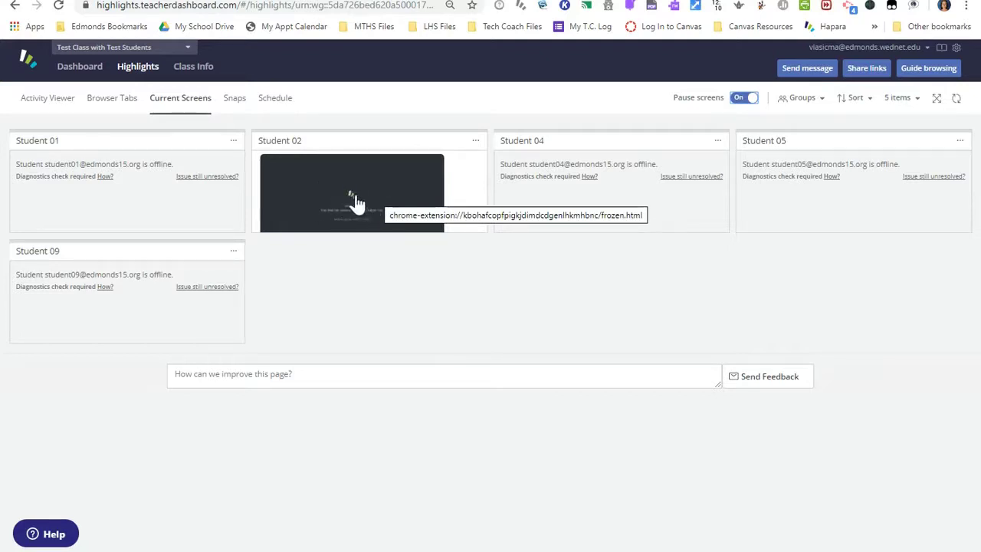
left_click(745, 103)
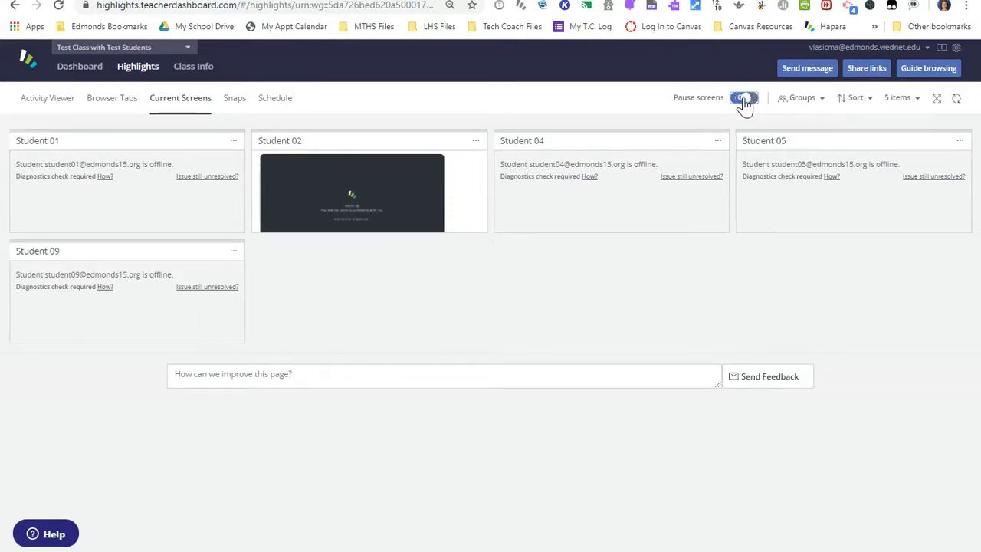
Step: Review the class groups and the list of students that can be added to Group 1, without changing any group
left_click(819, 103)
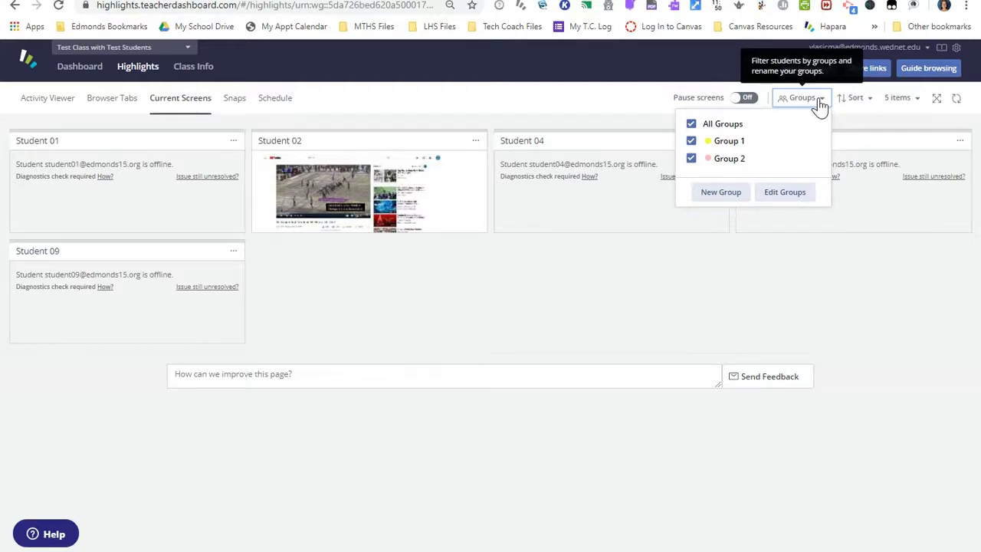
left_click(771, 195)
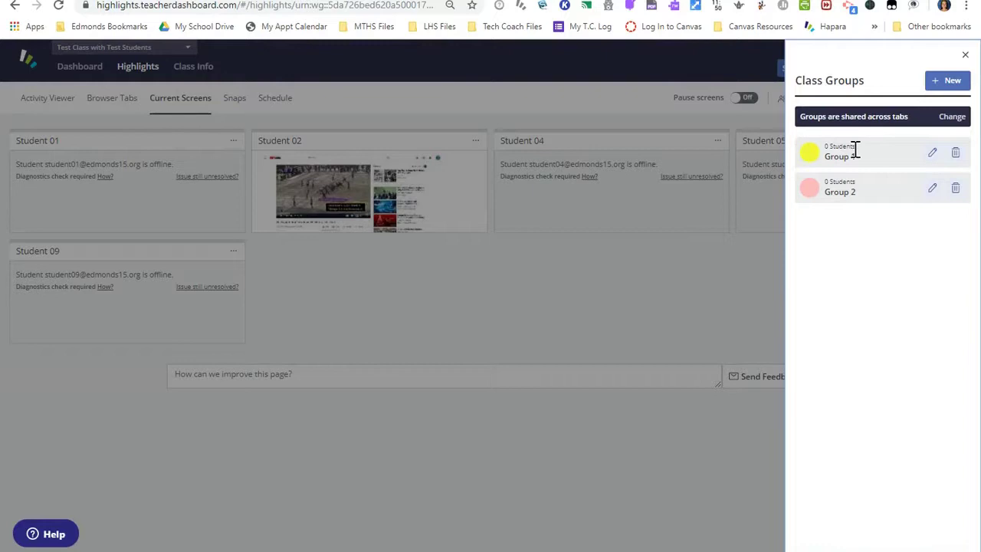
left_click(932, 153)
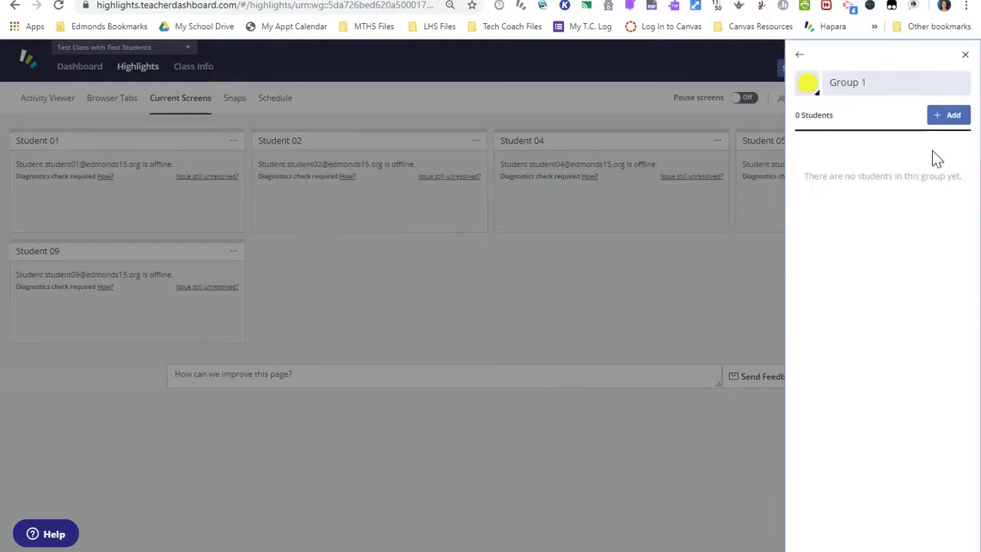
left_click(940, 115)
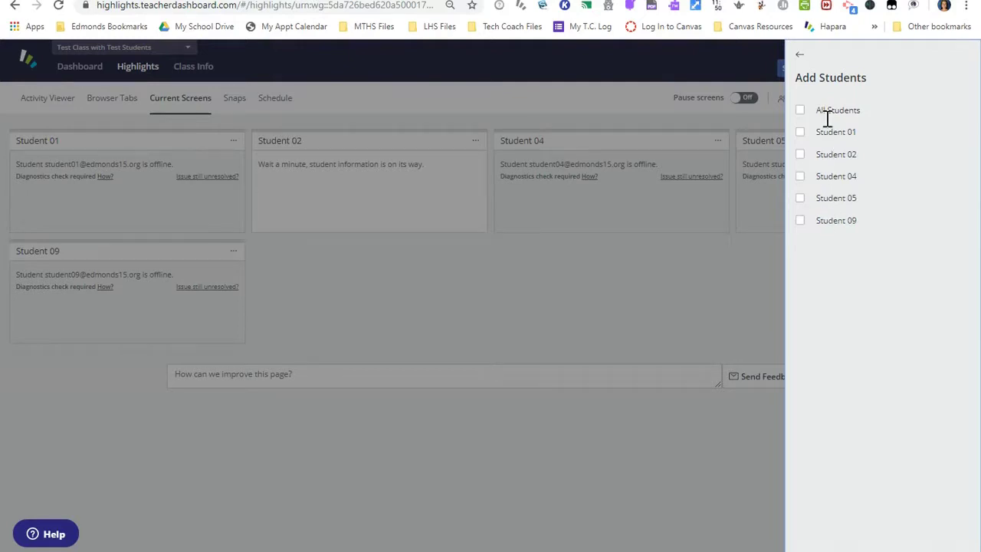
left_click(798, 61)
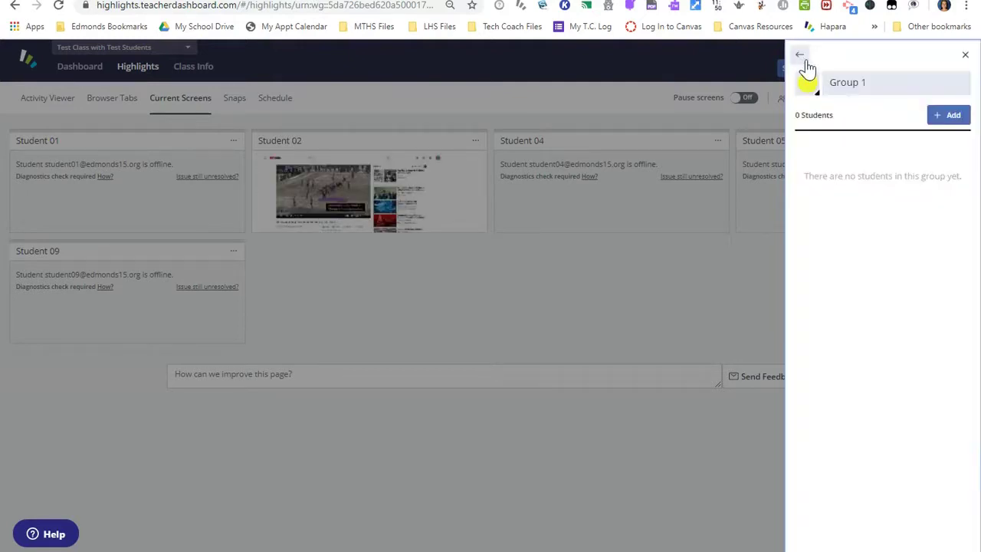
left_click(800, 65)
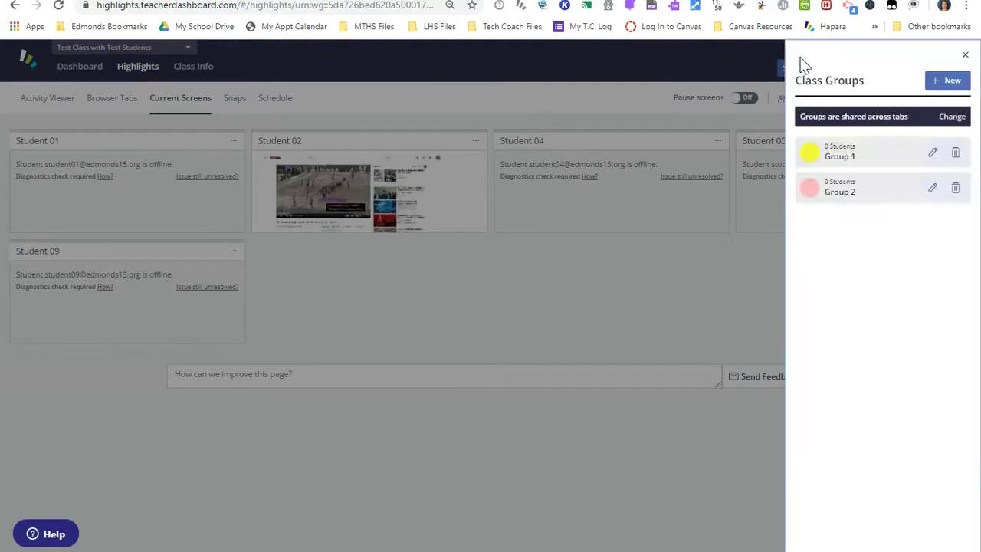
left_click(965, 57)
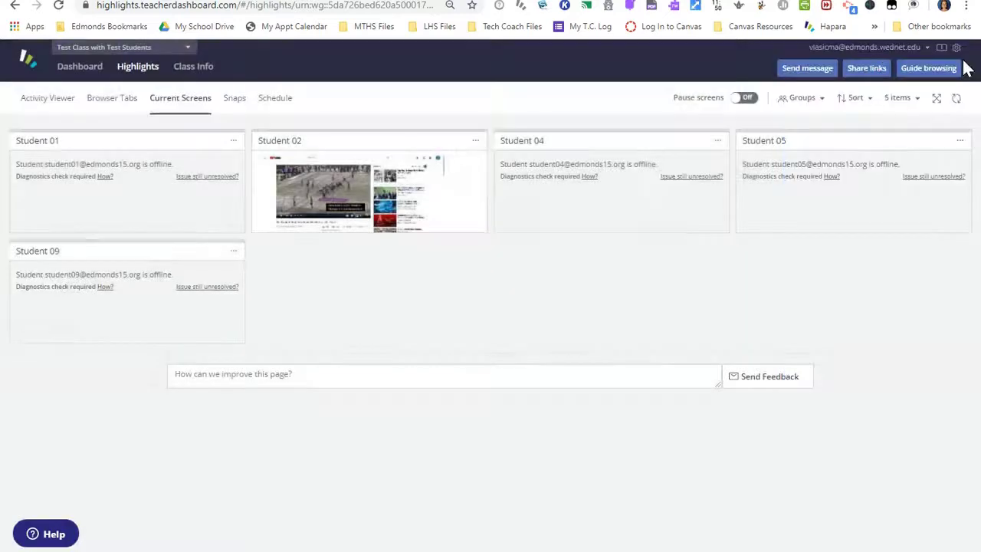
Step: Look over the student sorting options and the choices for how many items each student tile shows
left_click(871, 107)
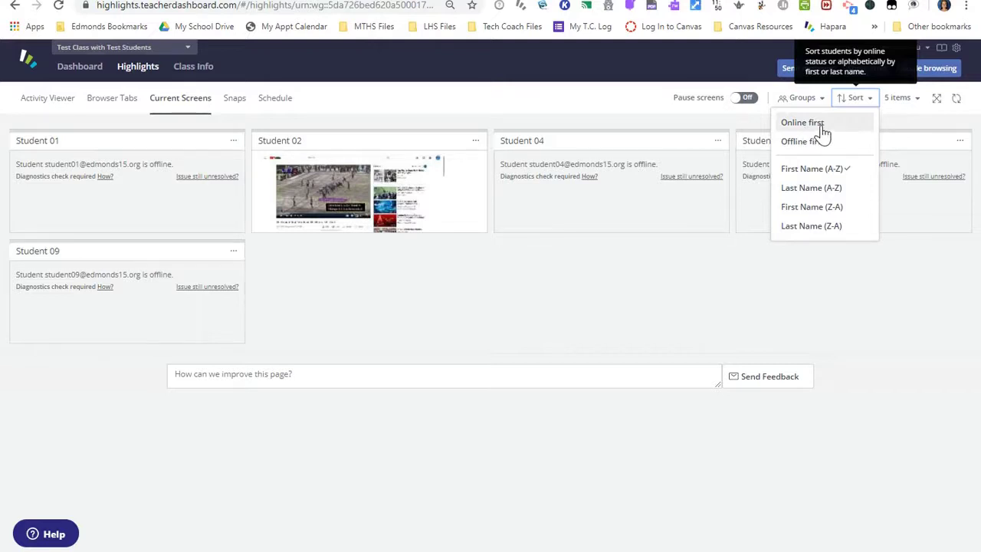
left_click(872, 106)
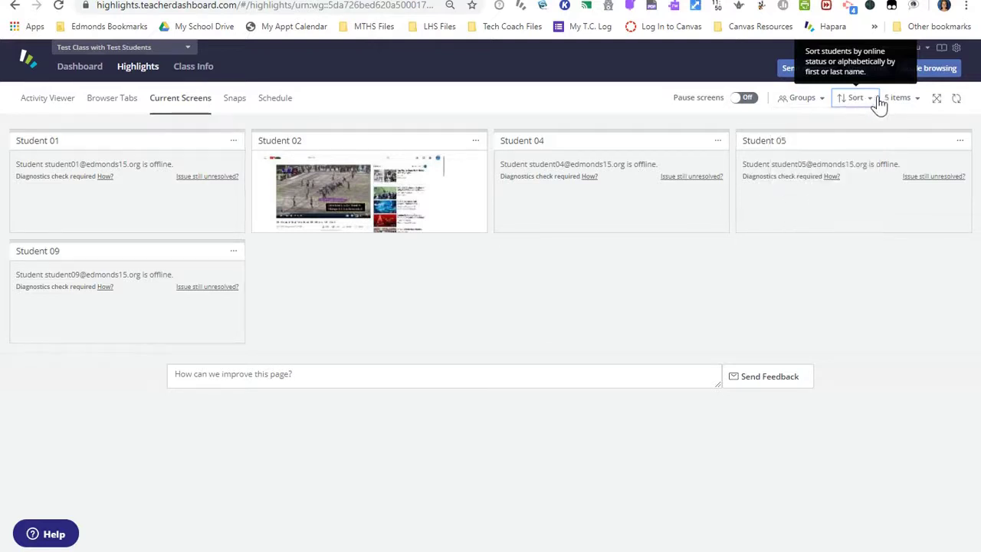
left_click(903, 99)
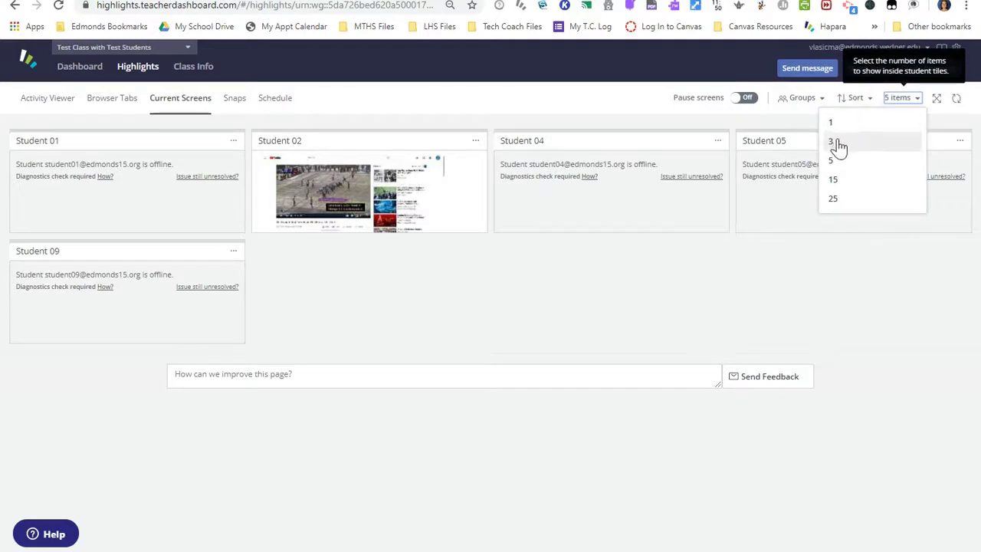
left_click(900, 100)
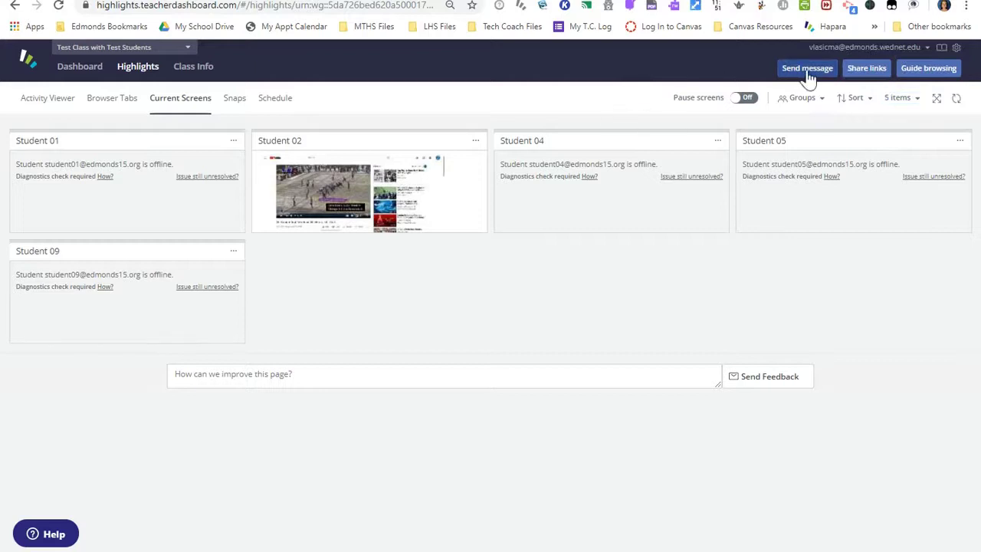
Step: Examine the class-wide message form and the link-sharing form, closing both without sending or sharing anything
left_click(806, 68)
left_click(420, 253)
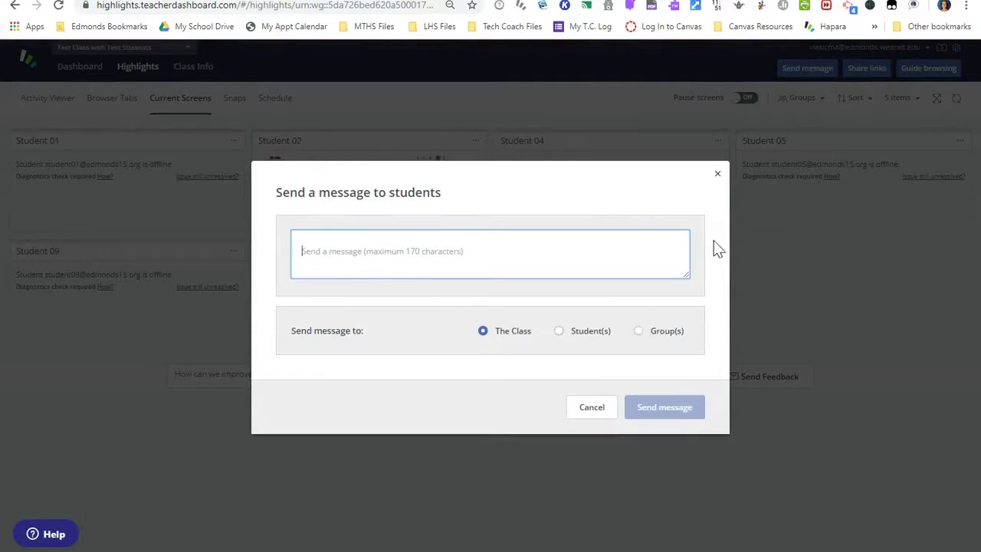
left_click(591, 408)
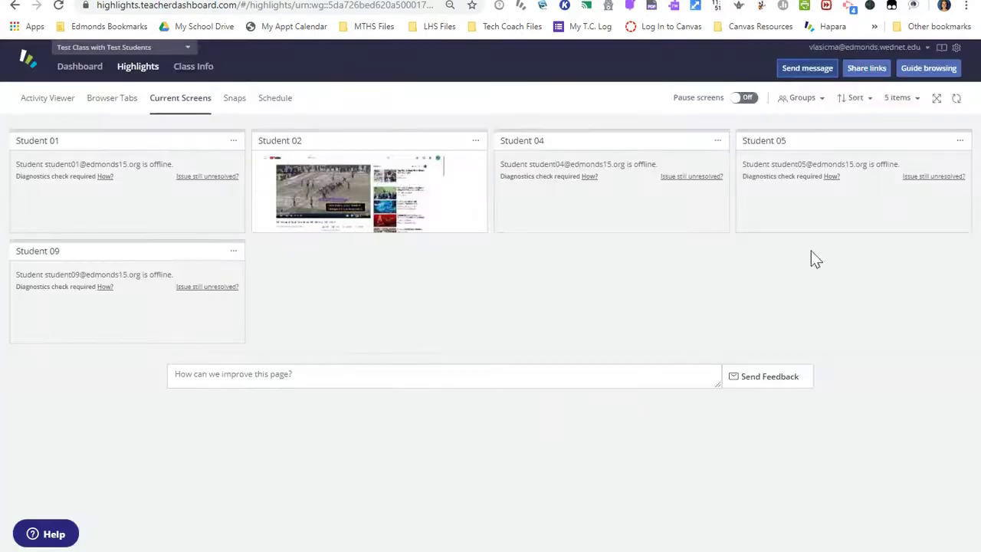
left_click(873, 71)
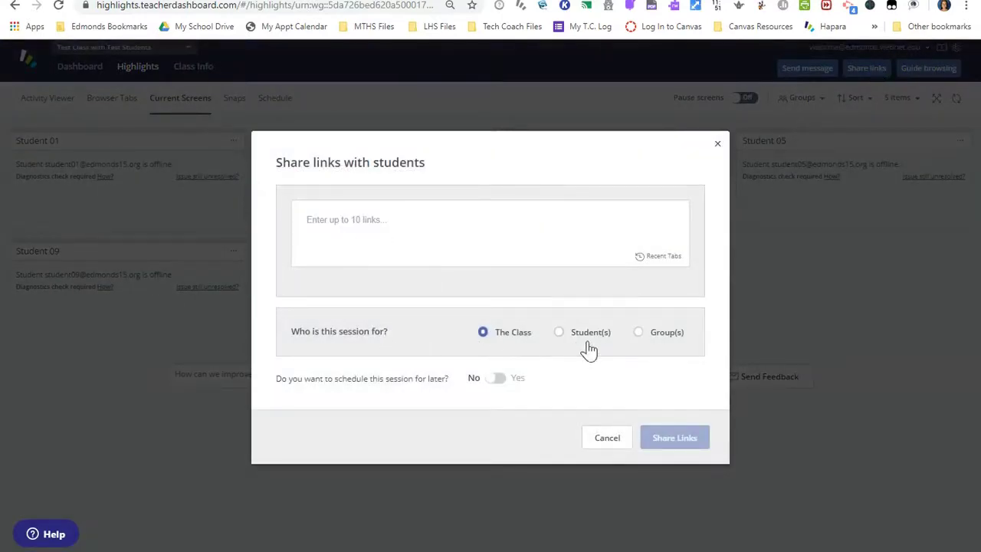
left_click(358, 223)
left_click(718, 147)
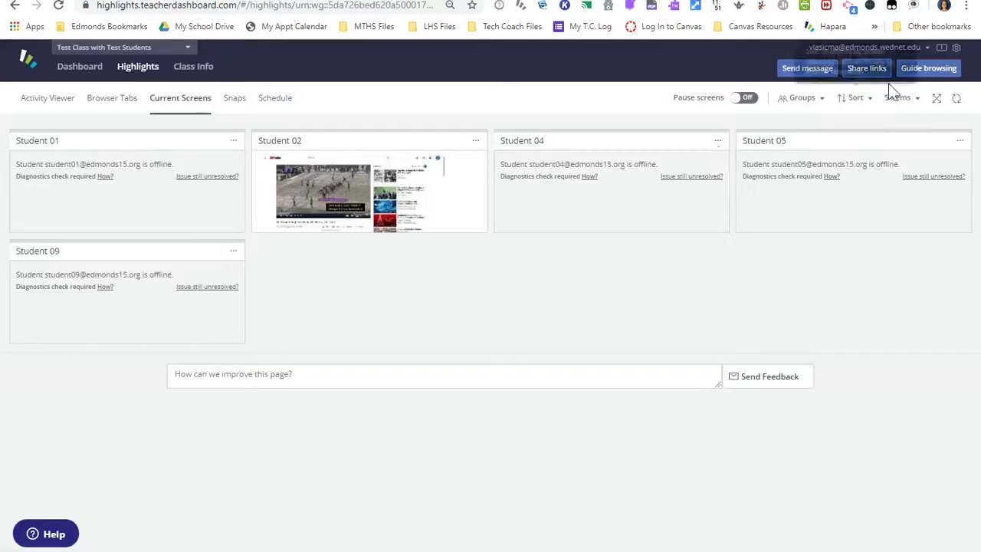
Step: Set up a focus session for guided browsing and restrict students to only the linked pages
left_click(936, 70)
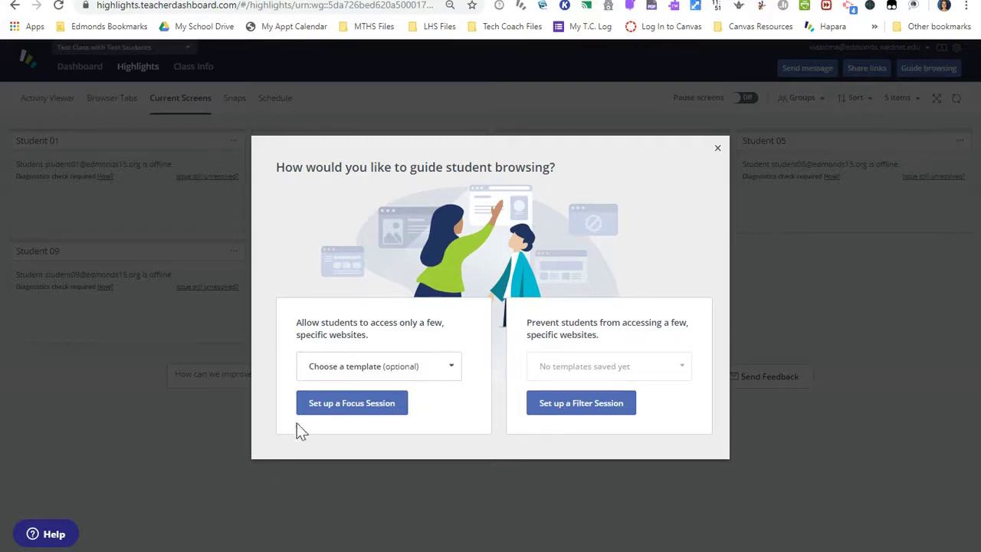
left_click(360, 409)
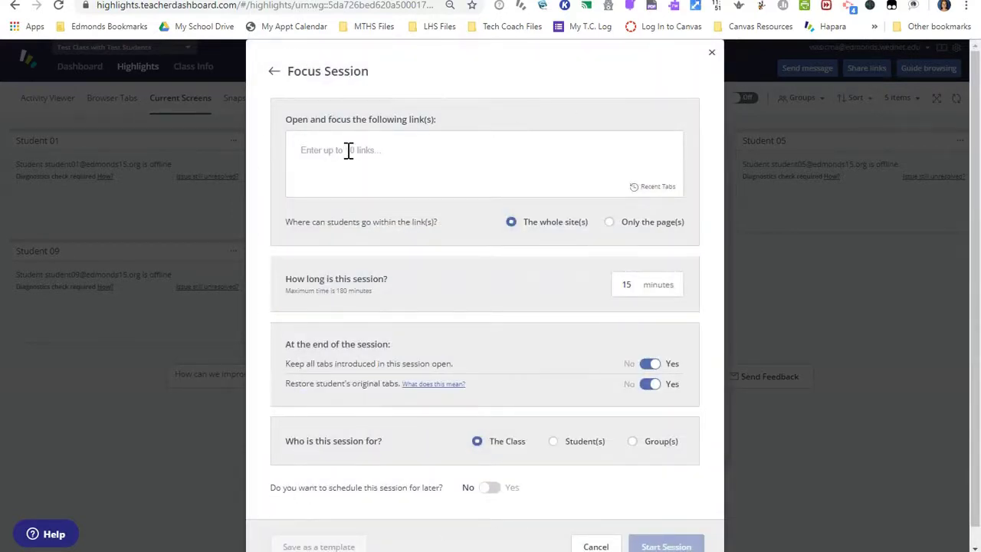
left_click(314, 150)
left_click(391, 150)
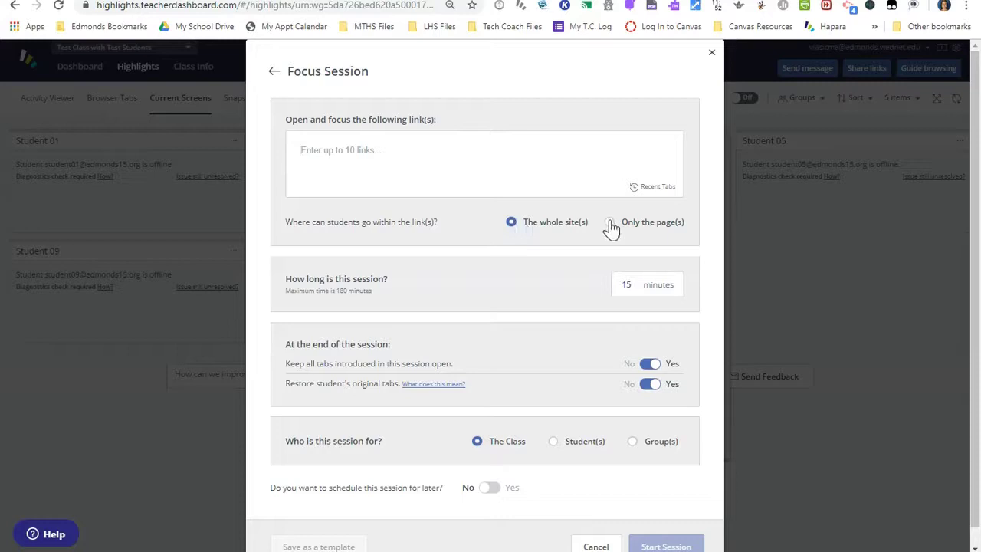
left_click(609, 223)
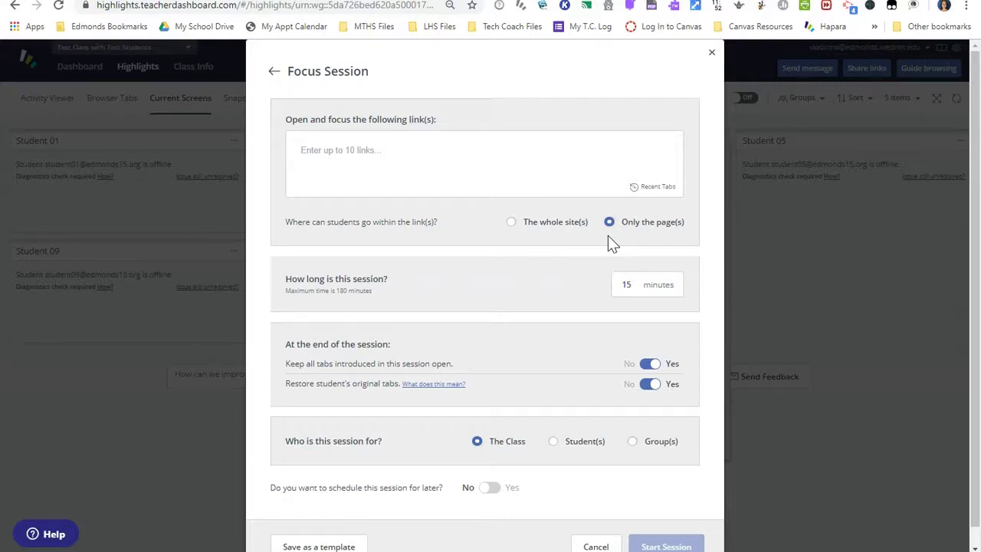
left_click(461, 147)
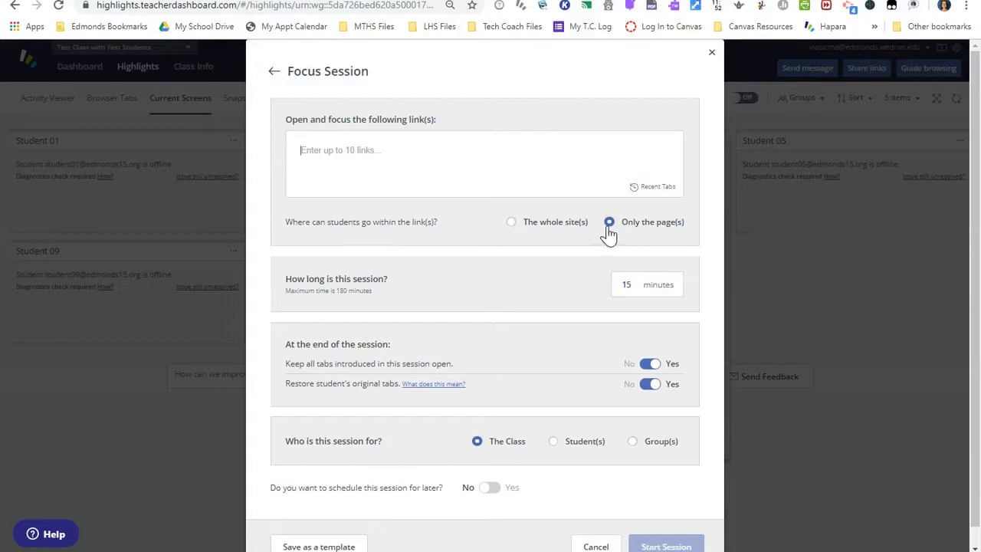
Step: Review the individual student and group audience choices for the focus session, leaving it assigned to the class
scroll(484, 282, "down", 1)
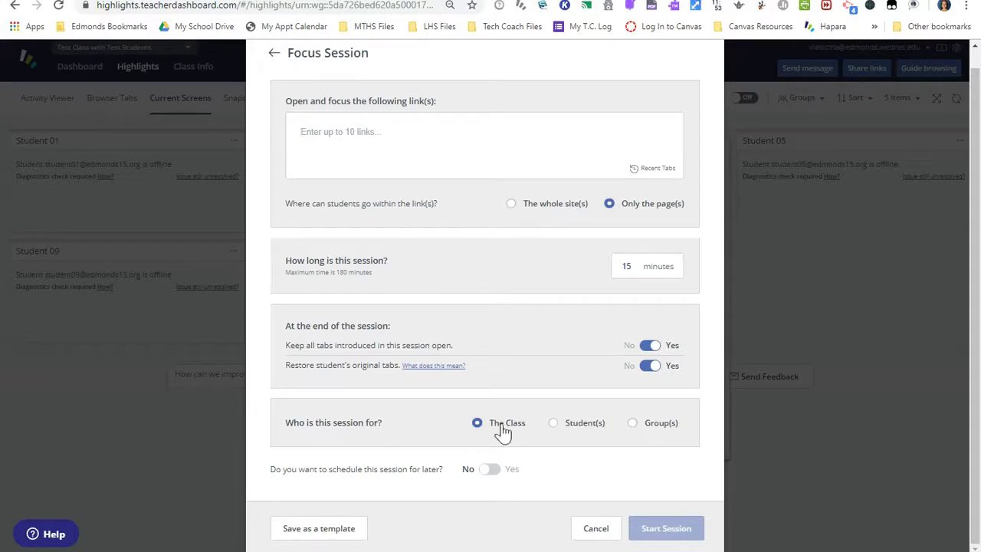
left_click(587, 429)
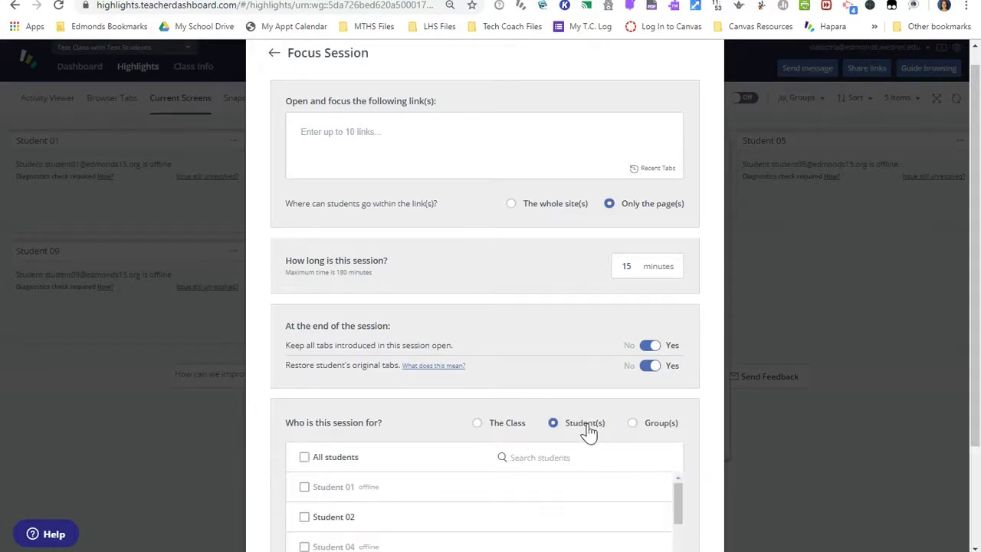
left_click(633, 428)
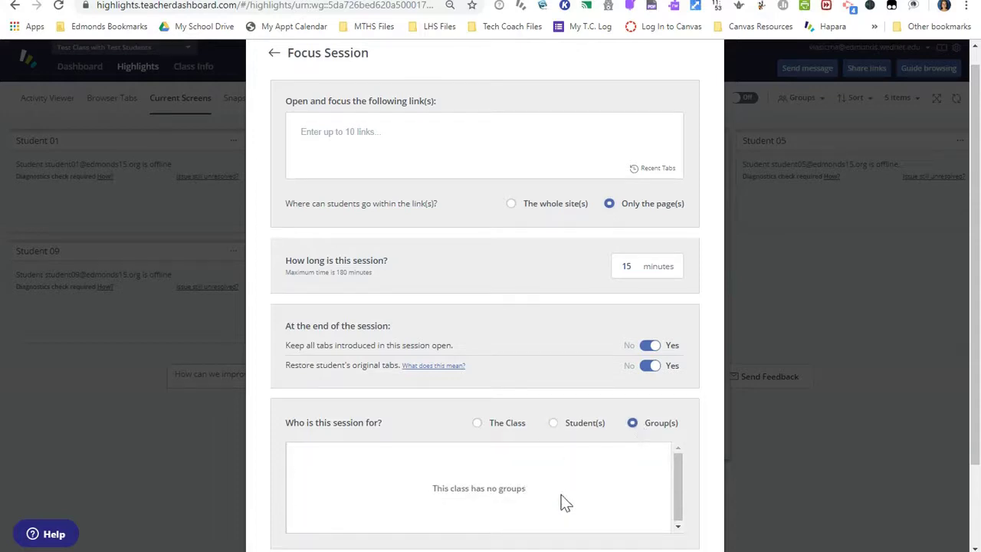
left_click(477, 426)
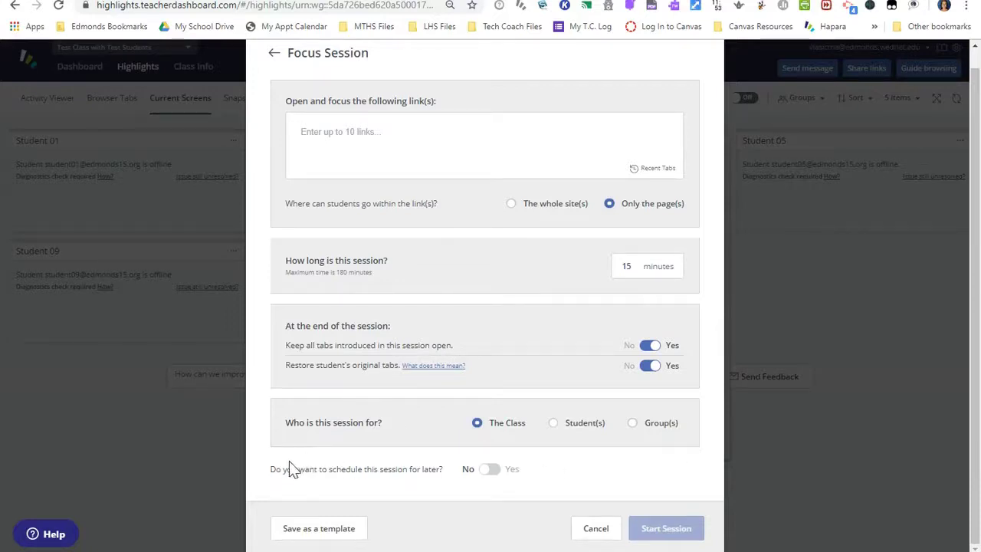
Step: Add quizlet.com as a link to open and focus in the session
left_click(375, 138)
type("quizlet.com")
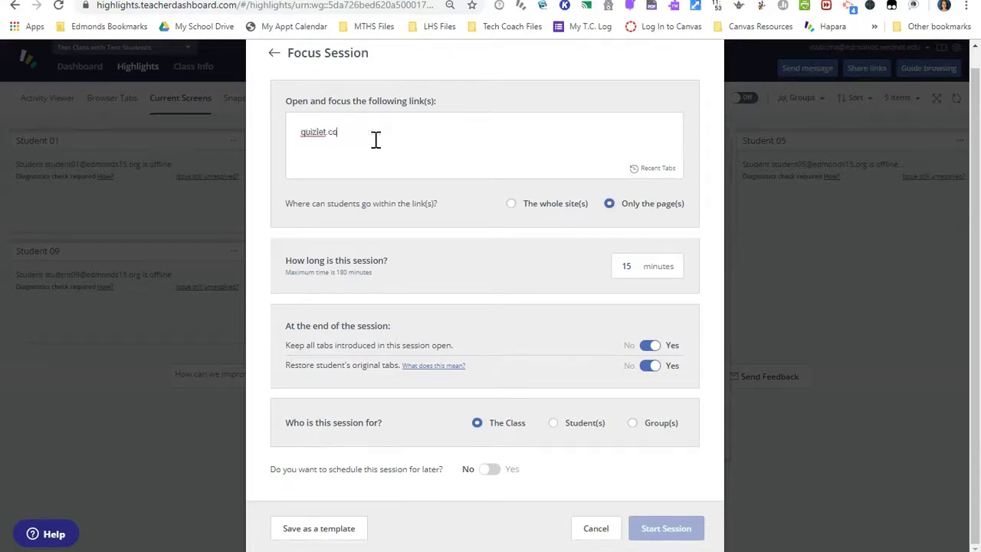
key("Return")
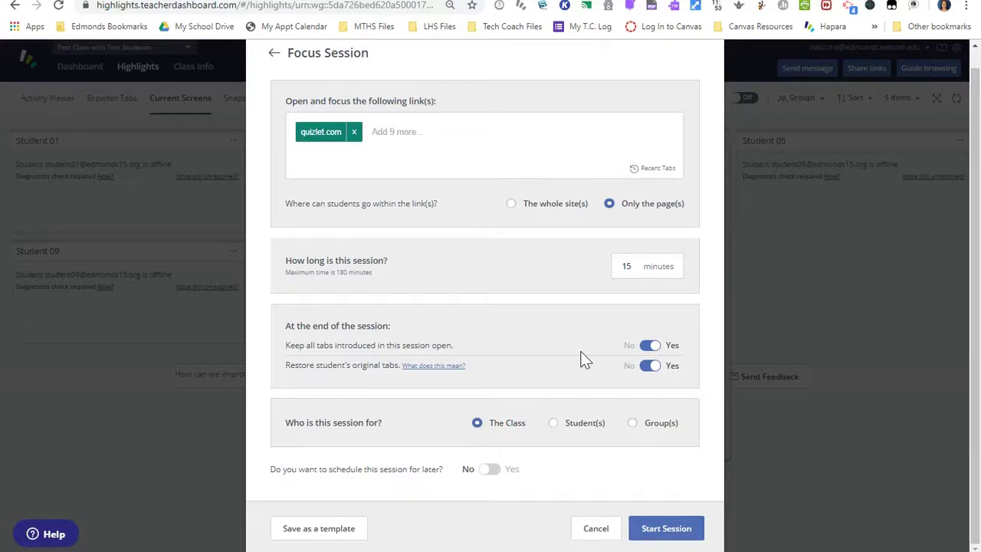
Step: Schedule the focus session for later, on Tue 10 Dec 2019 at 7:20 am
left_click(488, 469)
scroll(325, 464, "down", 1)
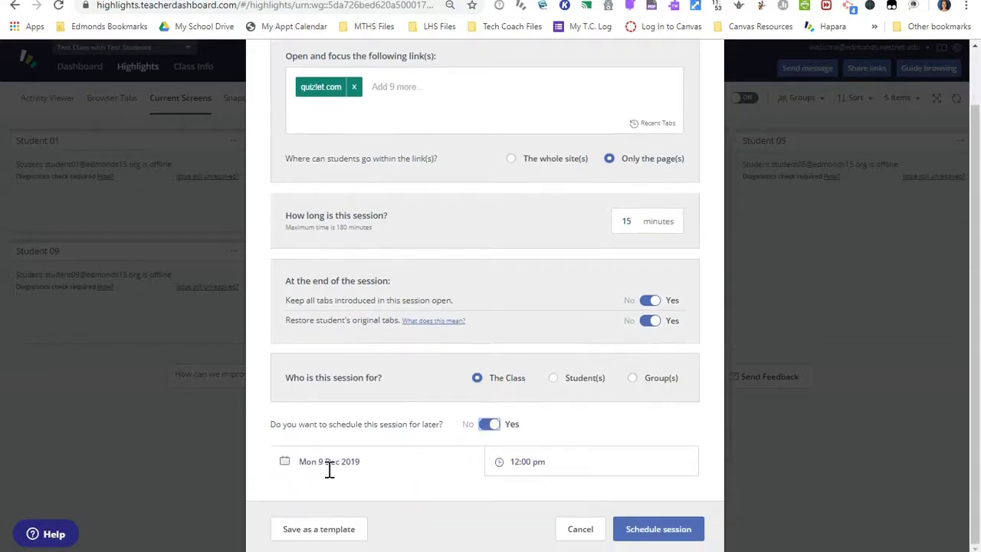
left_click(328, 463)
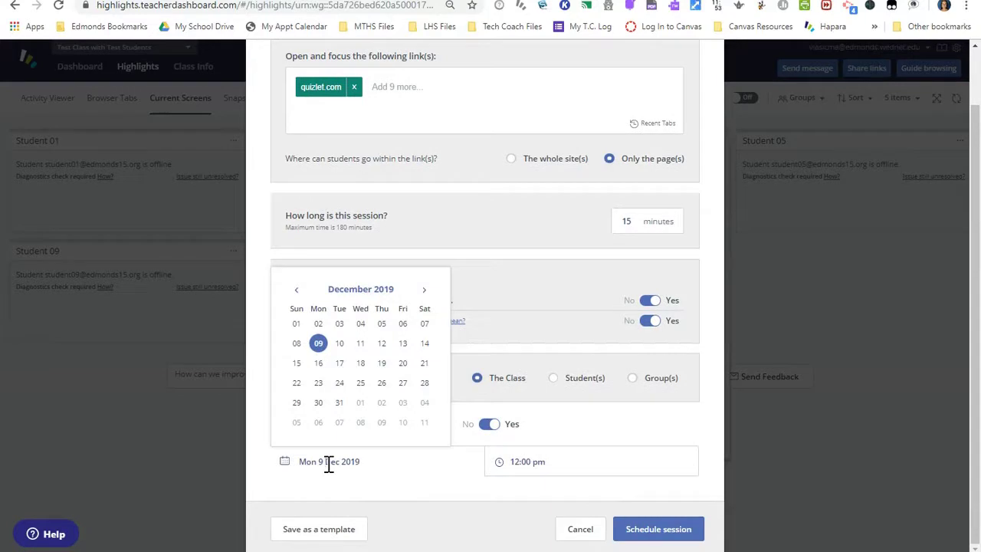
left_click(524, 461)
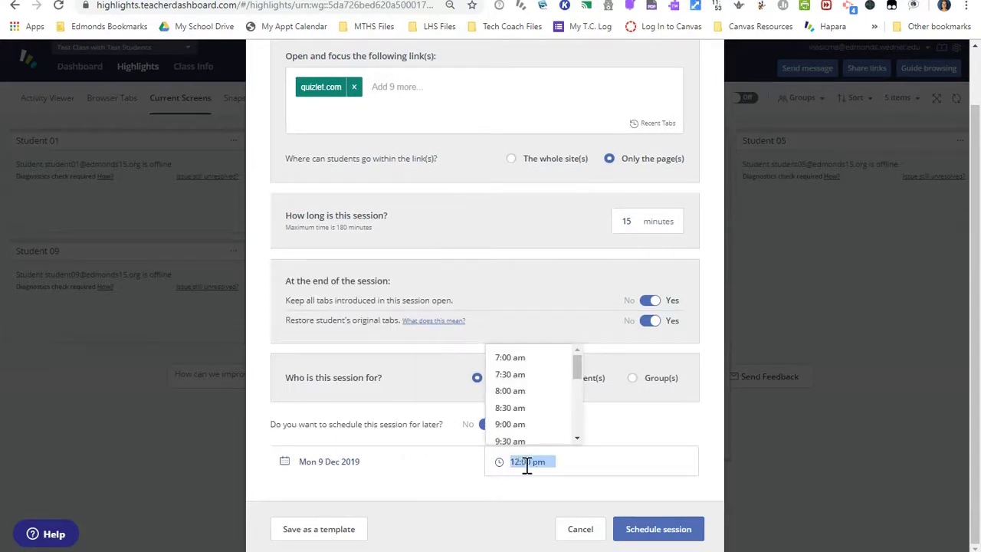
left_click(510, 467)
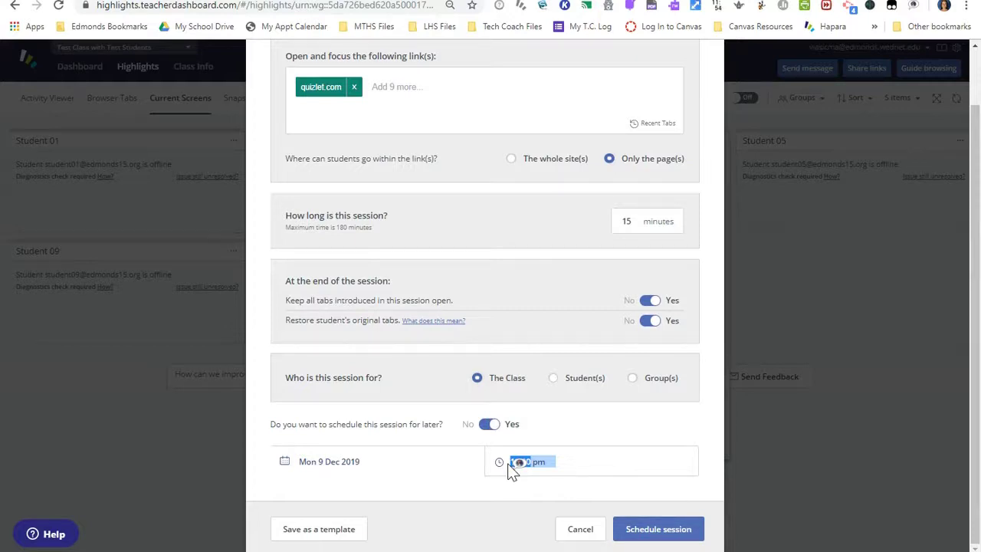
type("7:20 am")
key("BackSpace")
key("BackSpace")
key("BackSpace")
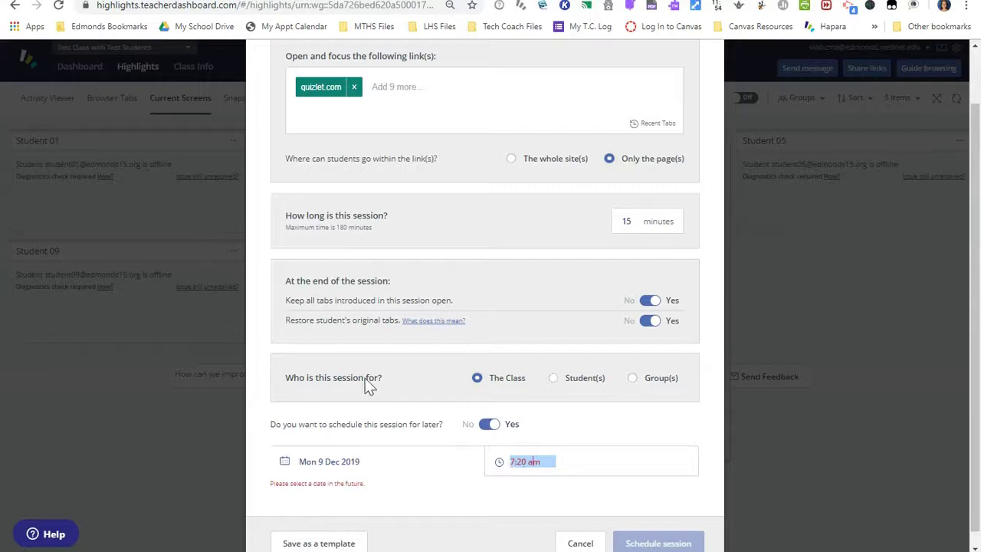
left_click(335, 462)
left_click(361, 345)
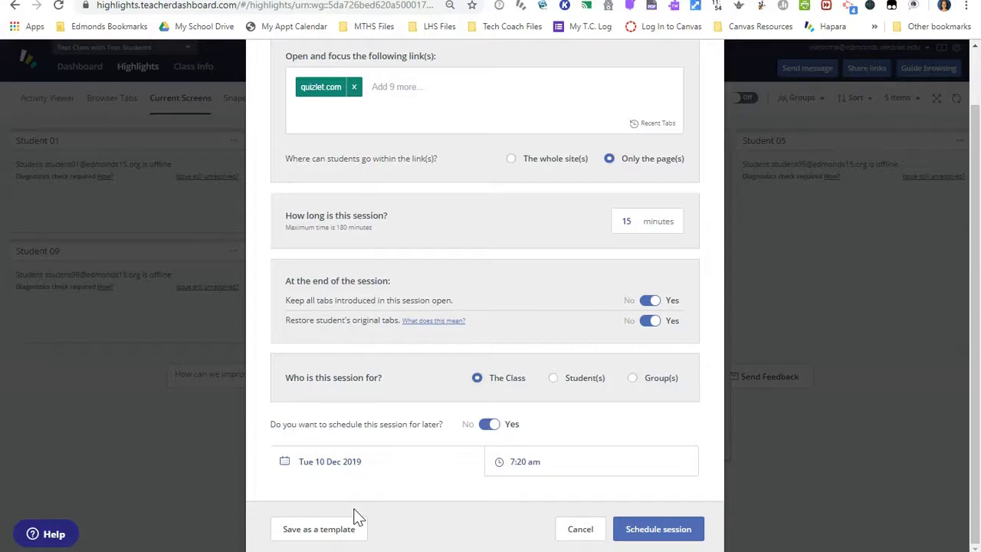
Step: Save the focus session settings as a reusable template named "Regular PASS day"
left_click(306, 529)
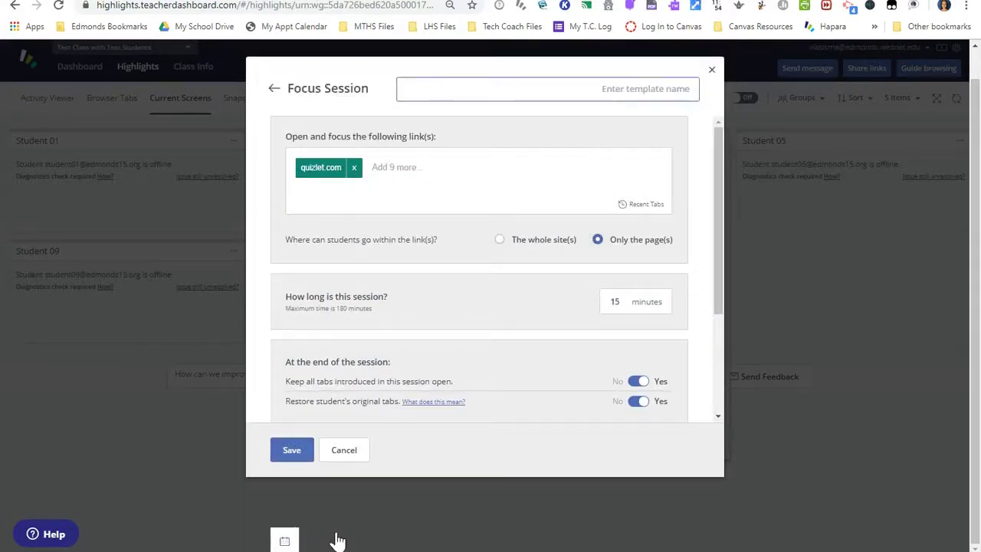
left_click(419, 90)
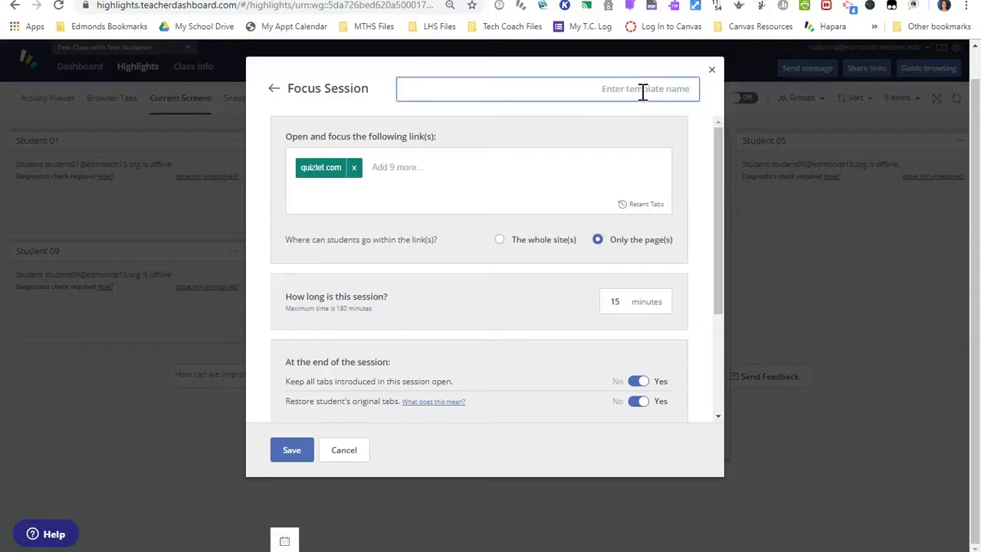
type("Regular PASS day")
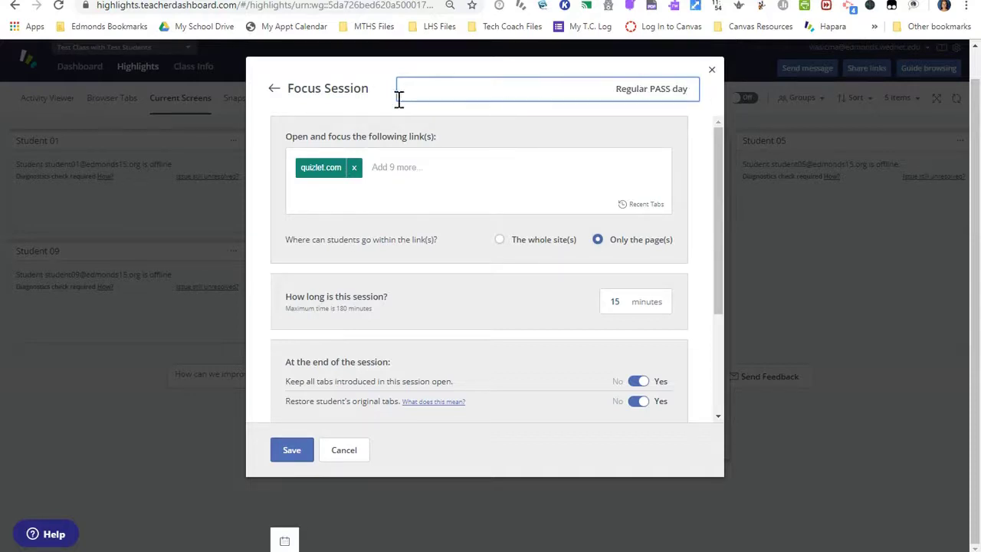
left_click(288, 454)
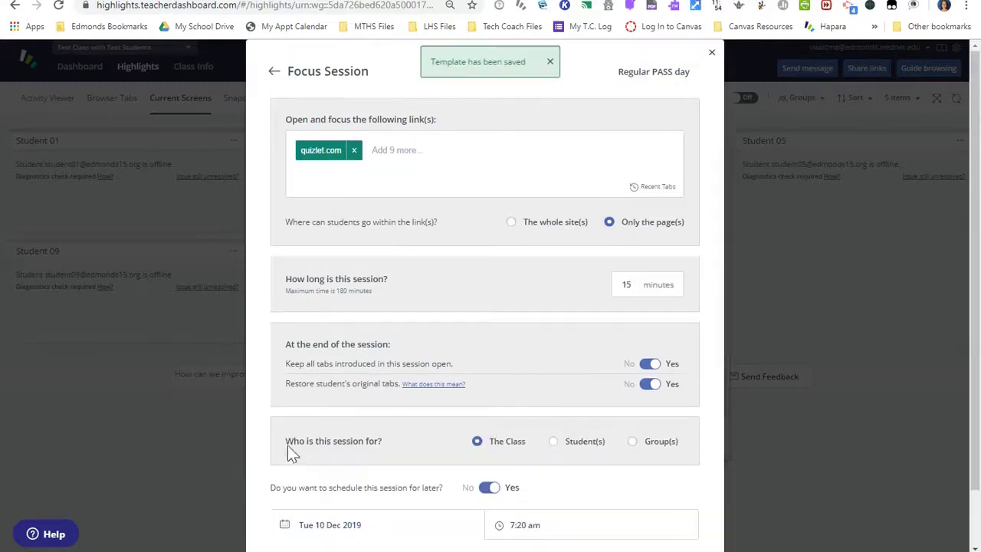
Step: Check over the focus session settings and submit the session to the class schedule
scroll(460, 460, "down", 1)
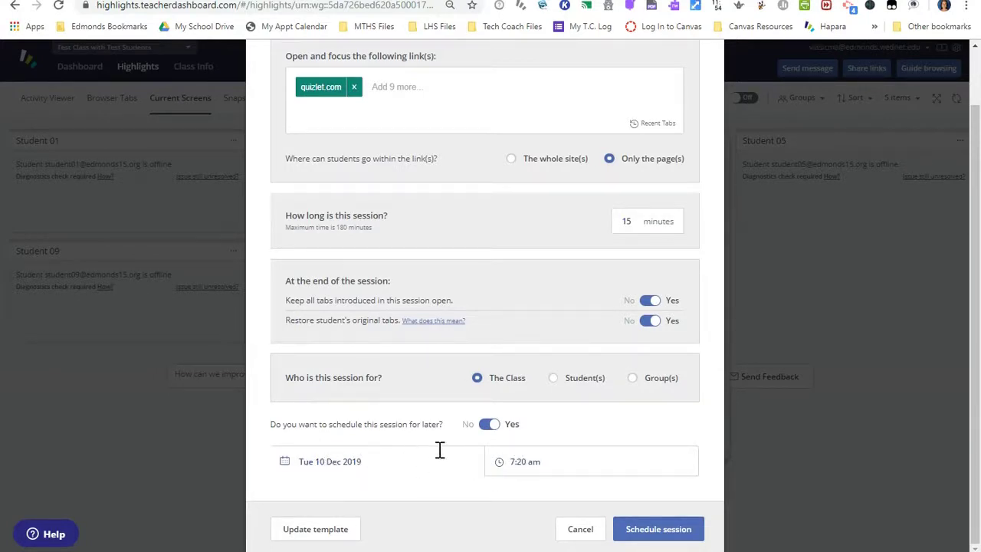
scroll(406, 241, "up", 1)
scroll(398, 263, "down", 1)
scroll(398, 263, "up", 1)
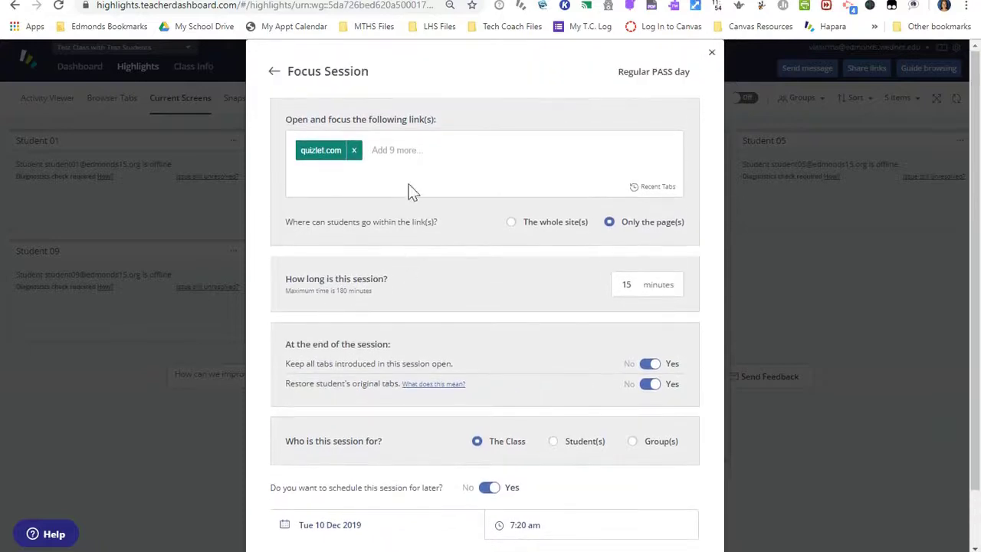
scroll(626, 475, "down", 1)
left_click(681, 539)
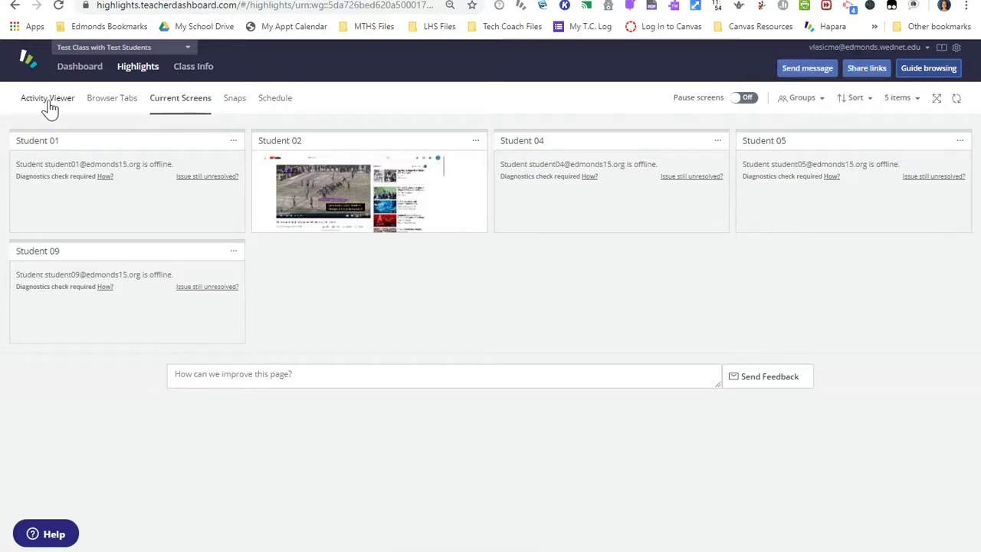
Step: Review the class's scheduled sessions, checking all upcoming and past sessions before returning to this week's list
left_click(277, 104)
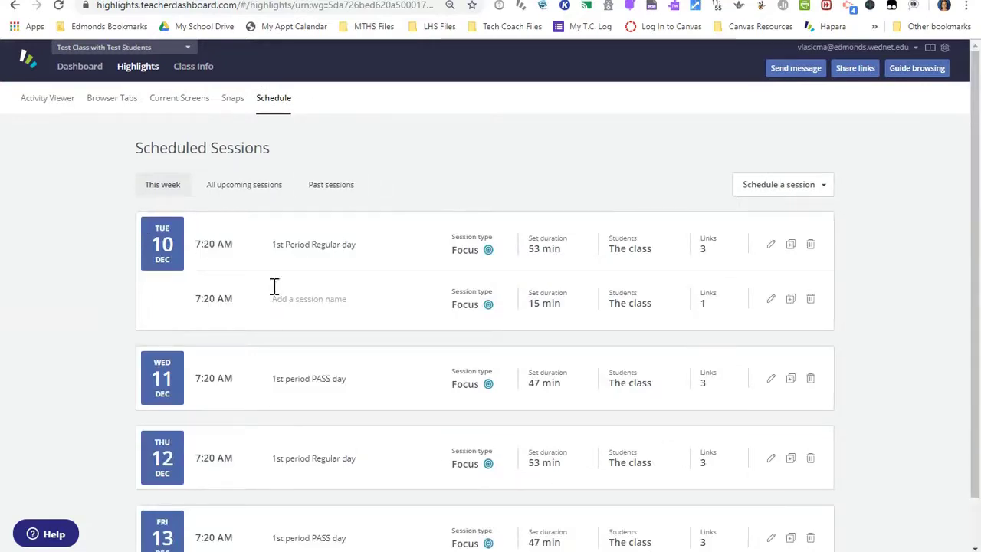
left_click(269, 186)
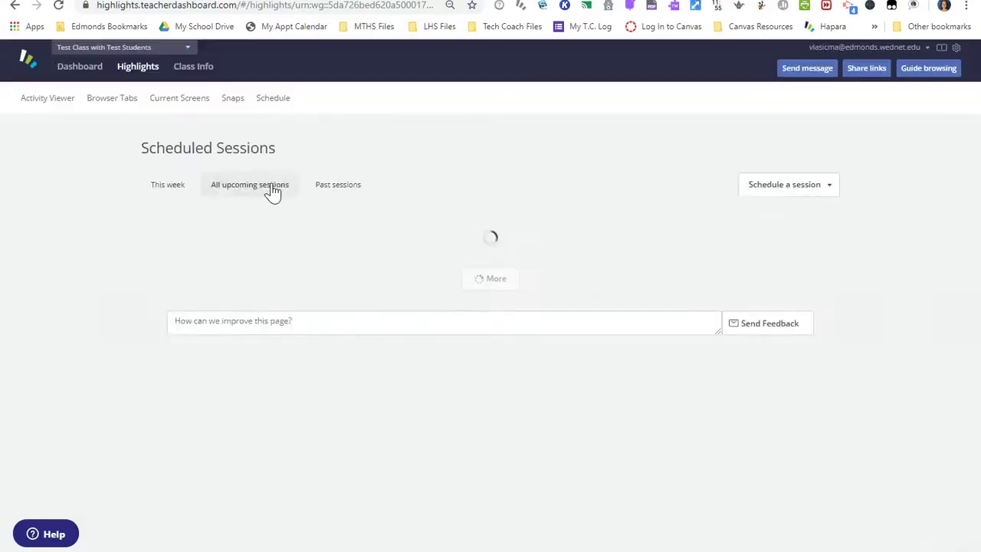
left_click(335, 190)
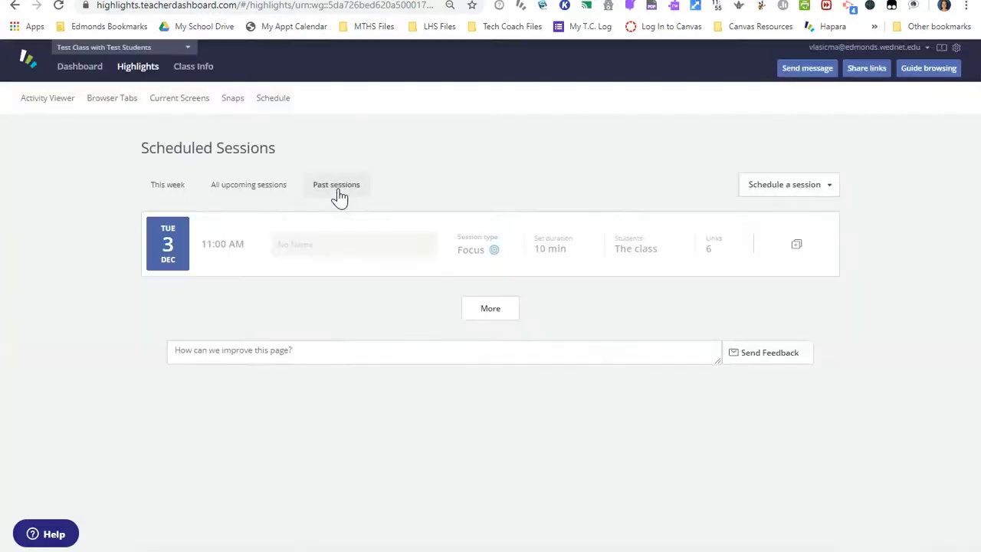
left_click(161, 190)
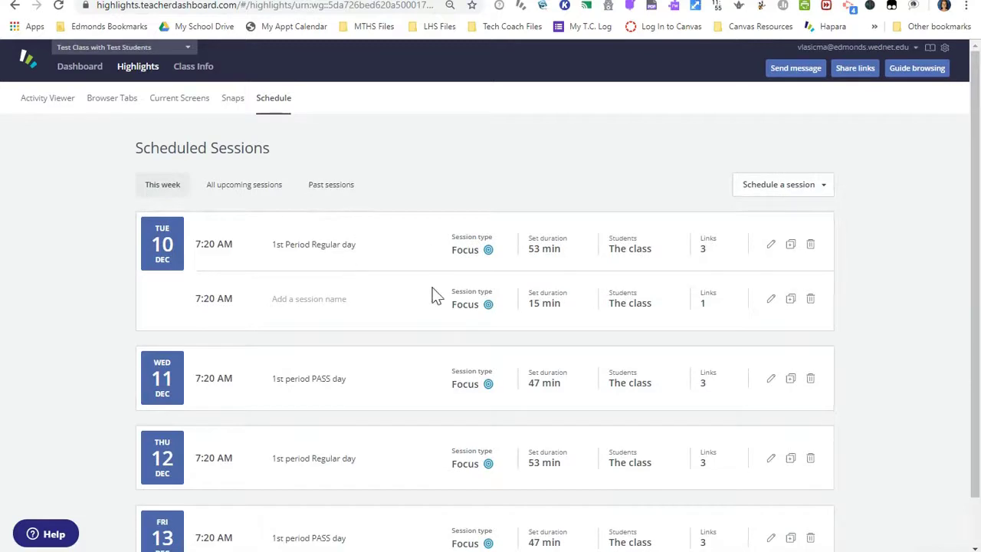
Step: Delete the "1st Period Regular day" focus session scheduled for Tue 10 Dec
scroll(436, 293, "down", 1)
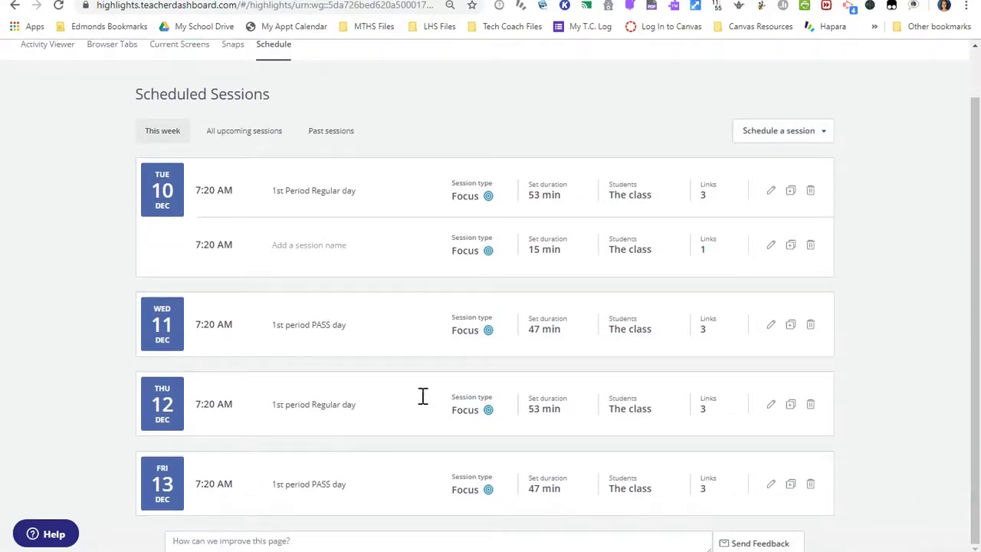
scroll(397, 363, "up", 1)
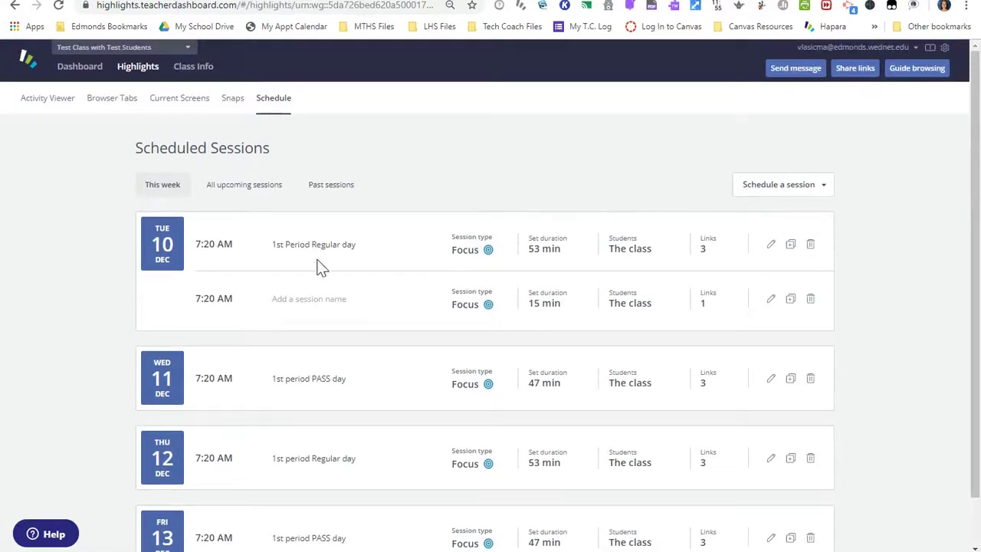
left_click(811, 245)
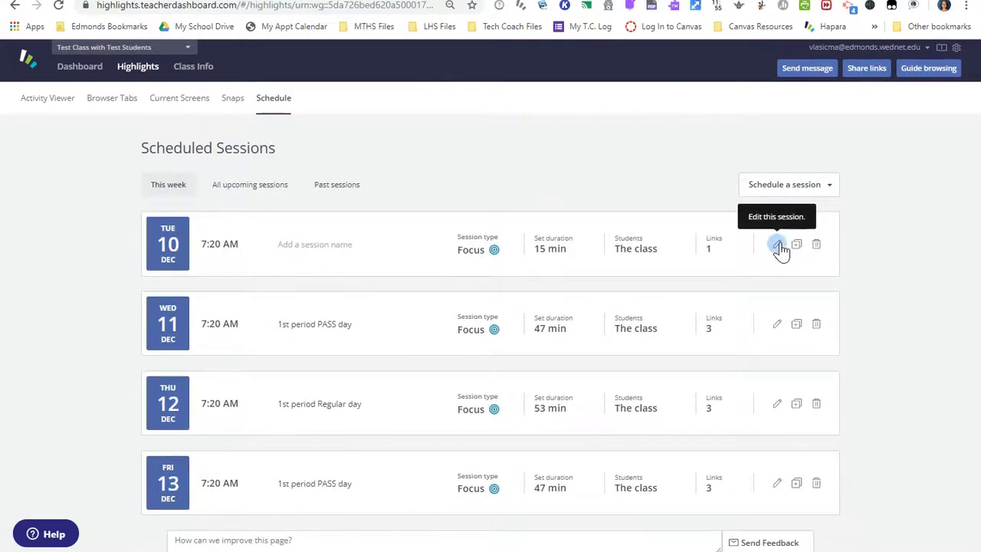
Step: Open the Tue 10 Dec focus session for editing, look through its settings and leave without saving changes
left_click(777, 245)
scroll(491, 280, "down", 1)
scroll(490, 280, "up", 1)
scroll(668, 496, "down", 1)
left_click(580, 529)
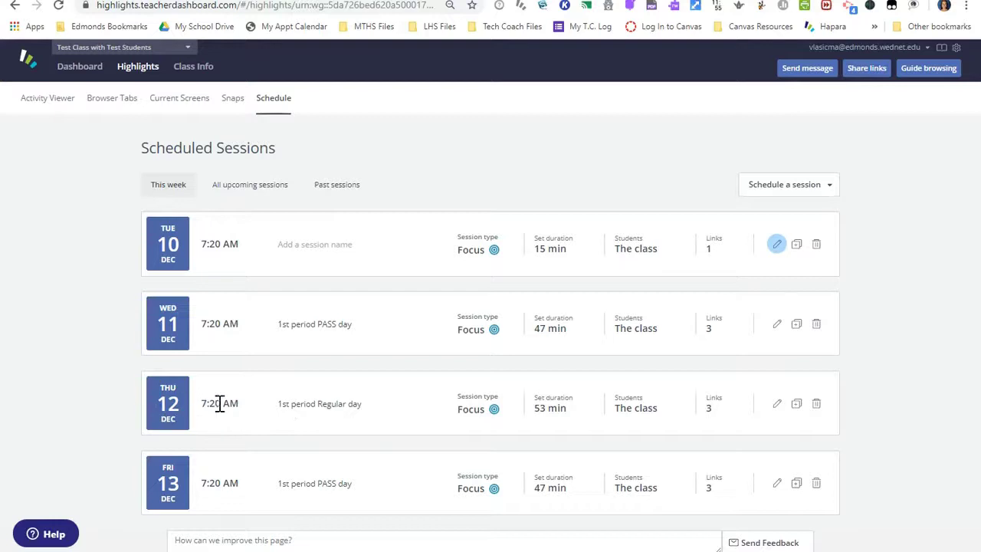
Step: Duplicate Thursday's "1st period Regular day" session and schedule the copy for Thu 12 Dec 2019, keeping 12:00 pm and 53 minutes
mouse_move(723, 406)
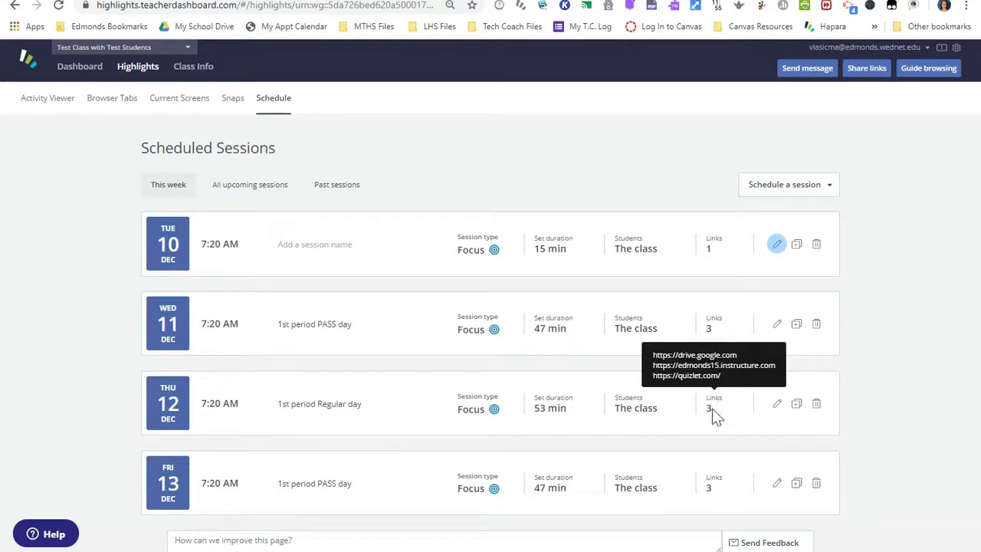
left_click(796, 404)
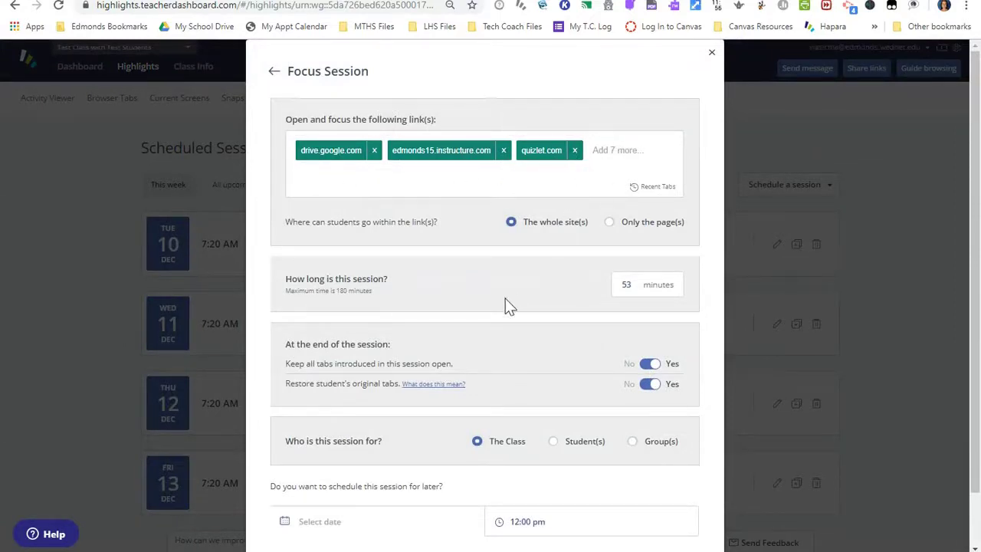
scroll(505, 298, "down", 1)
left_click(339, 463)
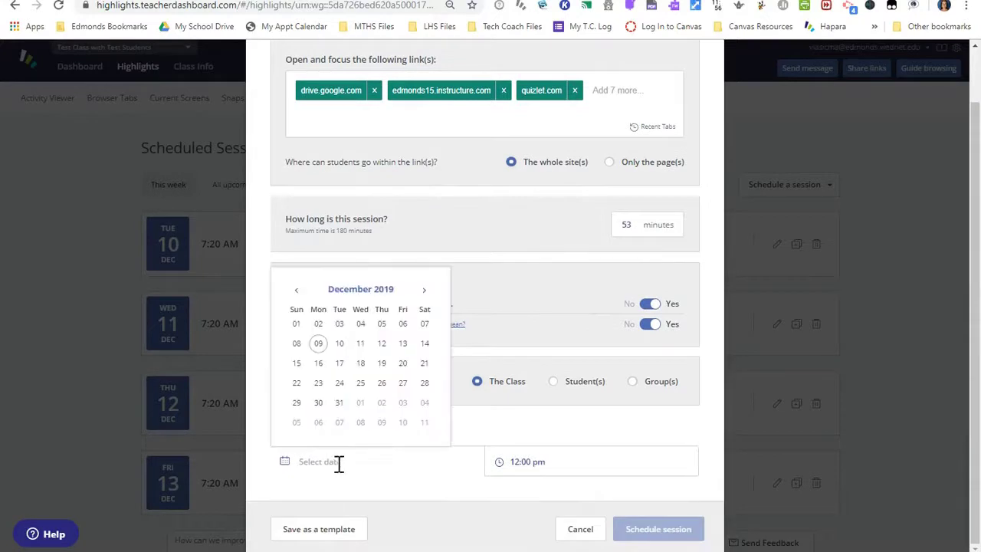
left_click(382, 344)
left_click(519, 460)
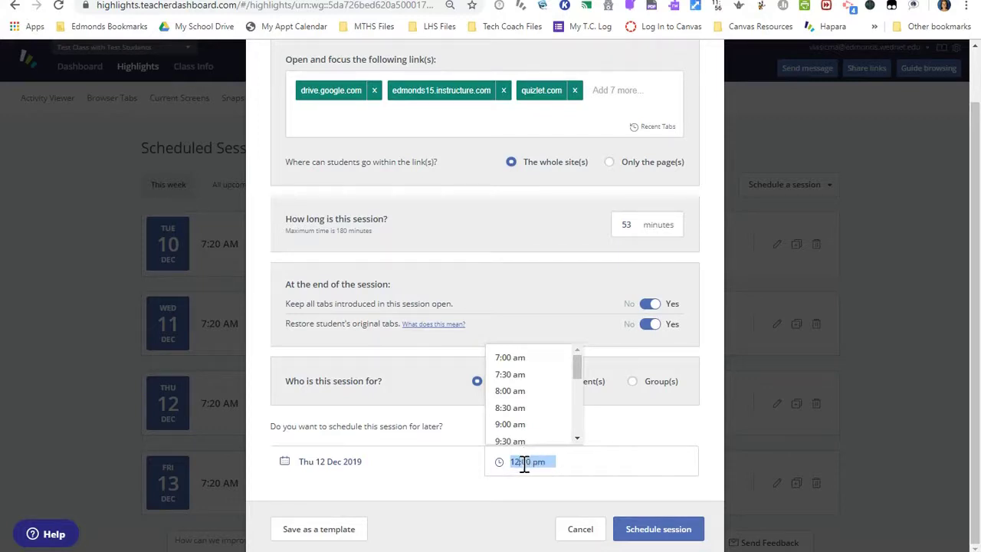
left_click(635, 229)
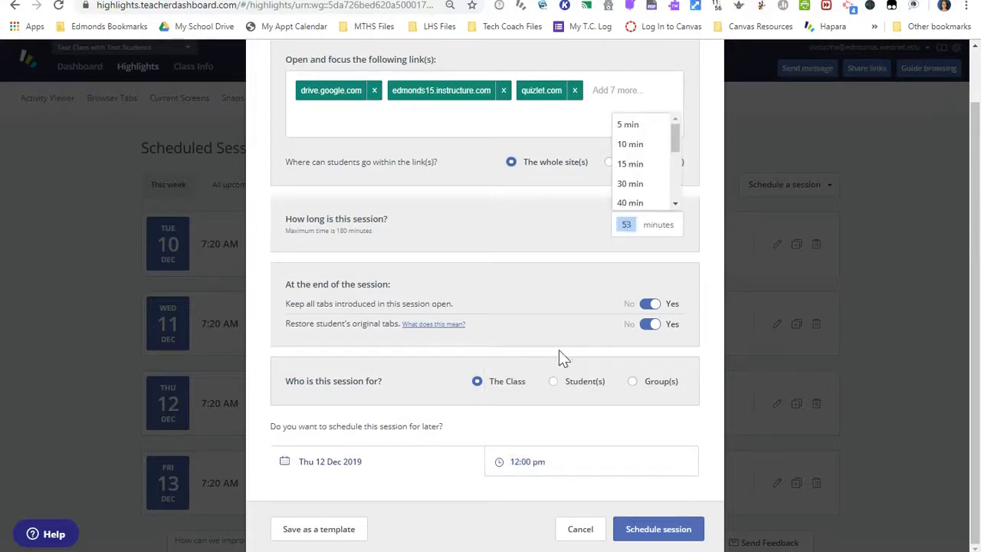
left_click(521, 462)
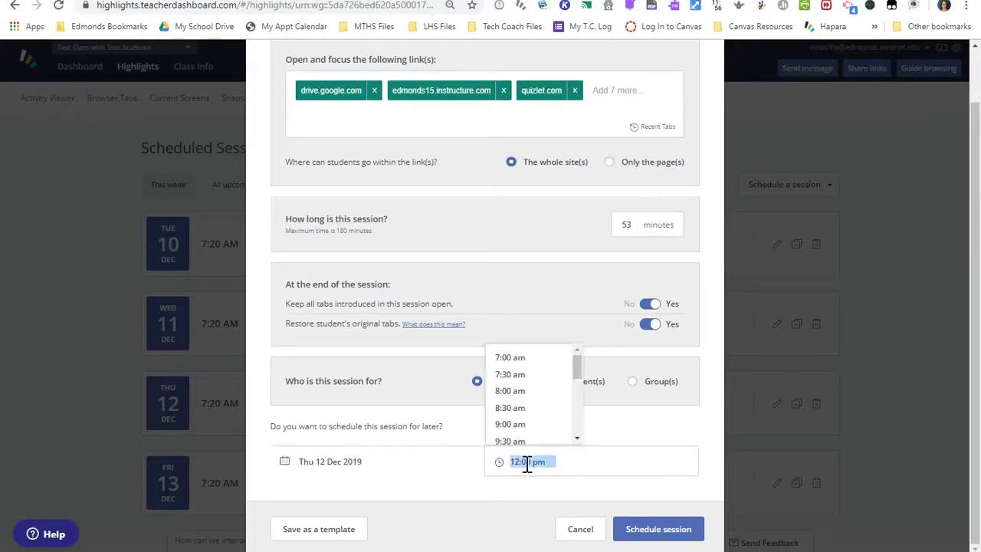
left_click(643, 224)
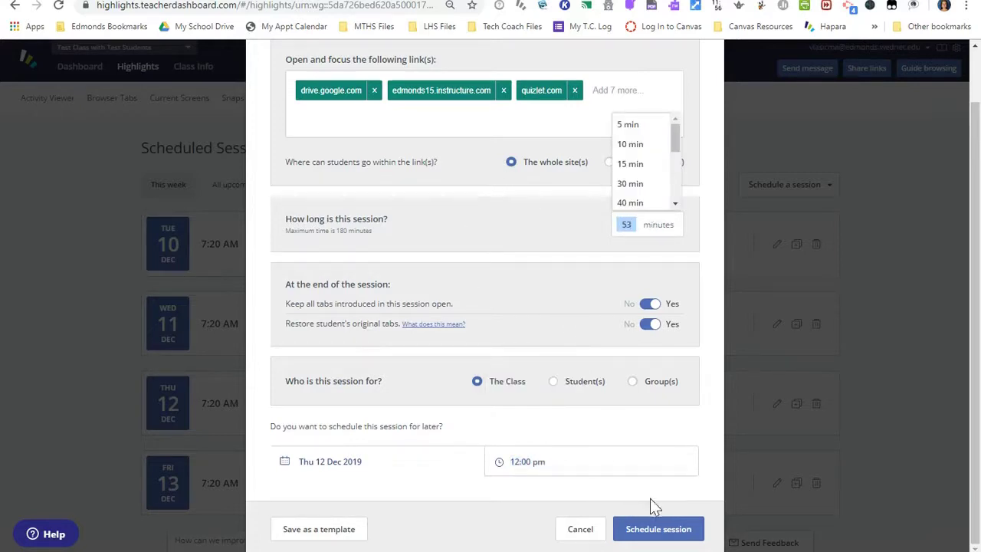
left_click(656, 529)
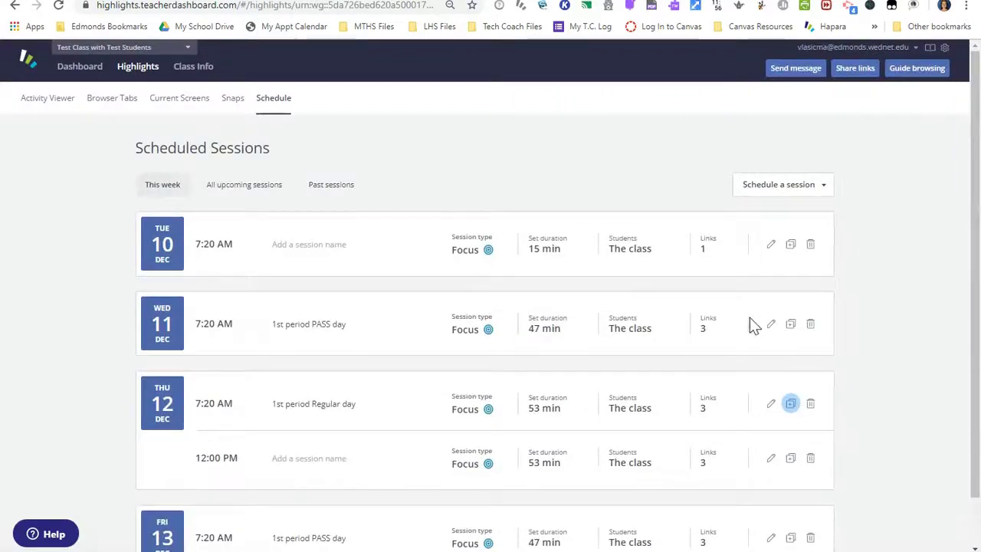
scroll(751, 361, "down", 1)
scroll(751, 361, "up", 2)
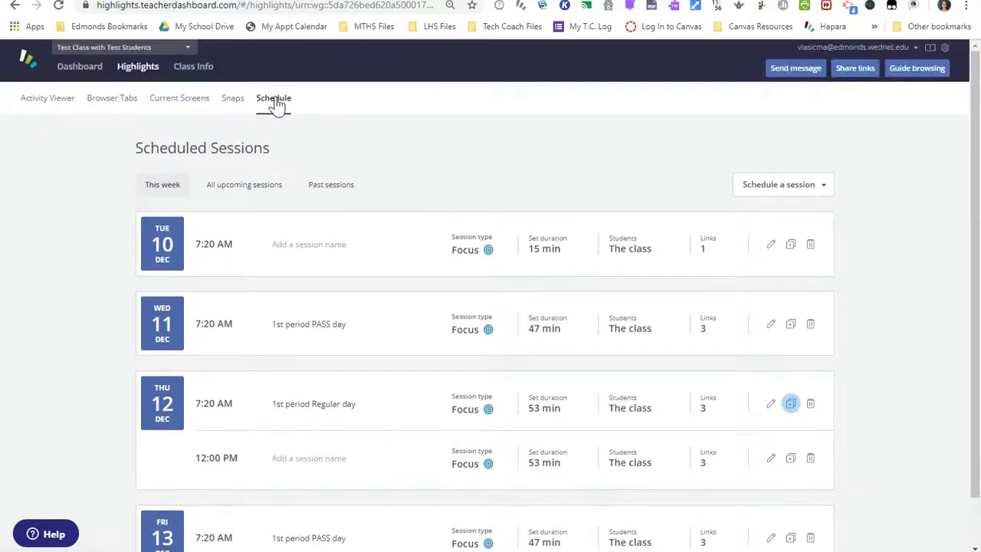
scroll(666, 397, "down", 1)
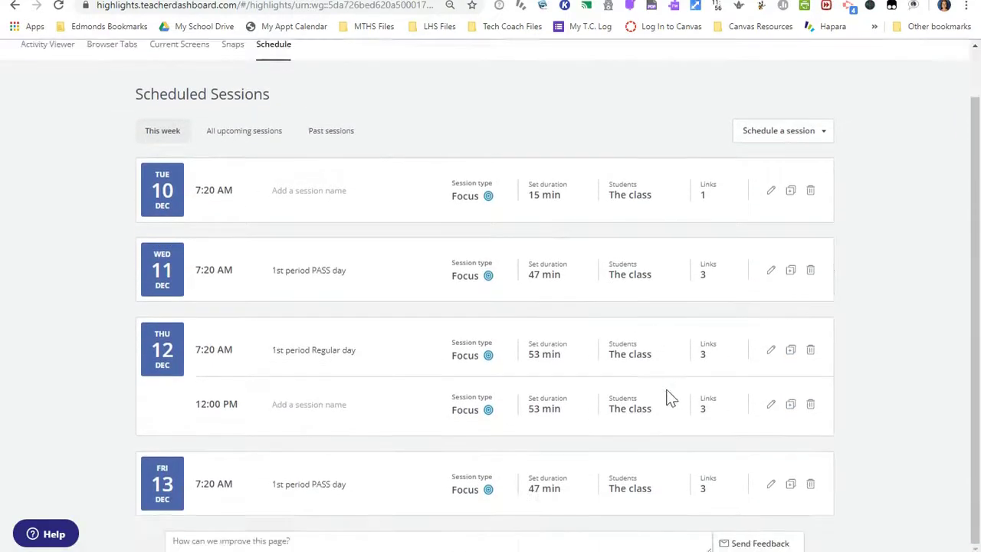
scroll(658, 403, "up", 1)
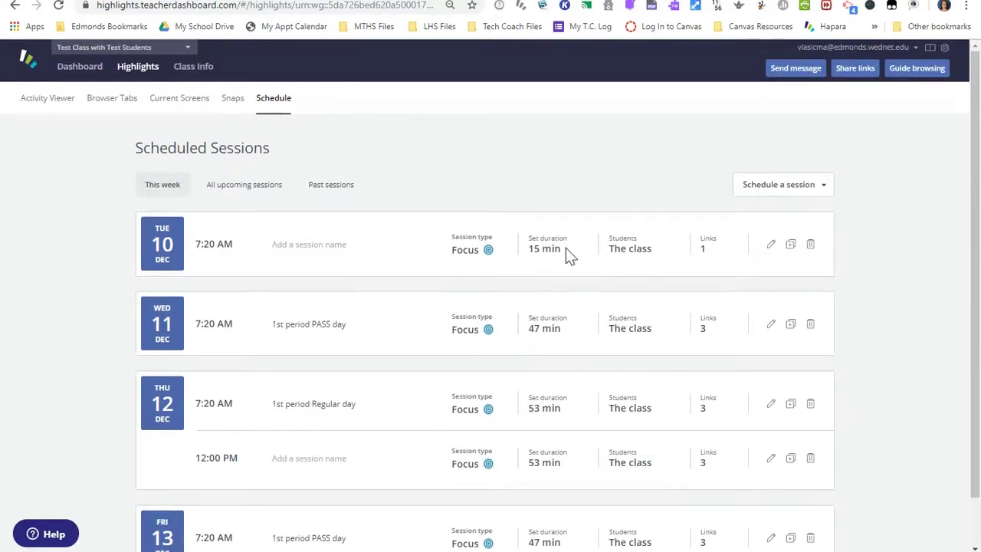
Step: Open the guided browsing options and view the saved focus session templates without choosing one
left_click(924, 77)
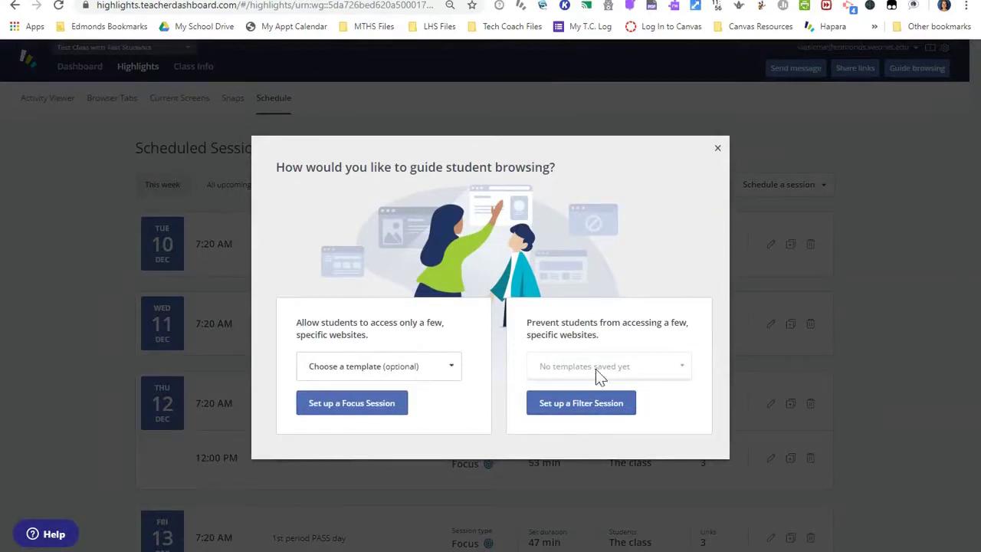
left_click(433, 368)
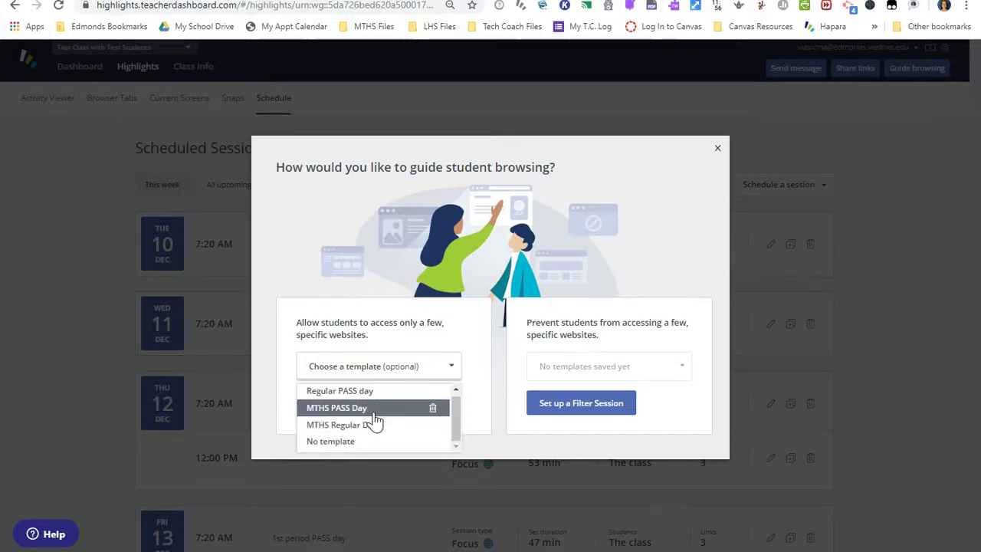
left_click(484, 390)
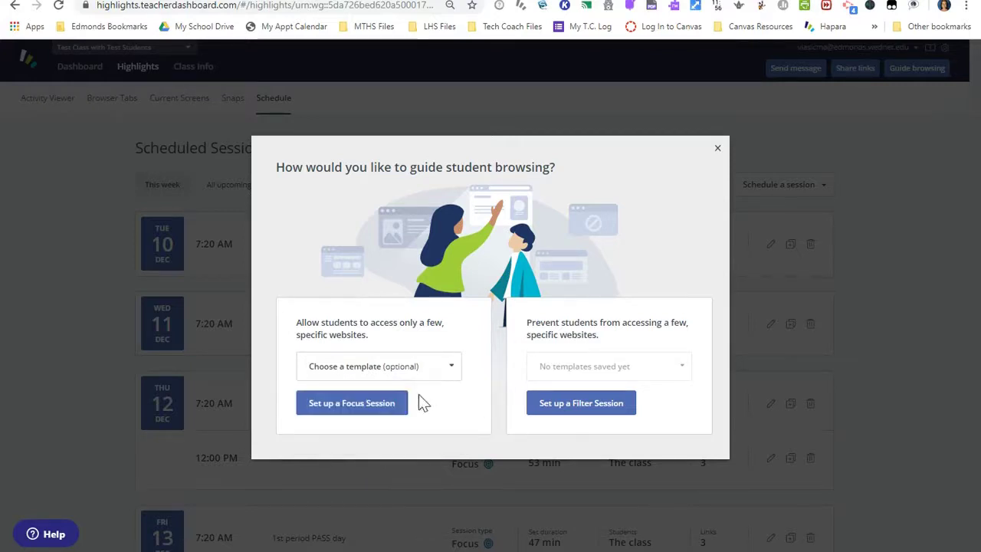
left_click(596, 408)
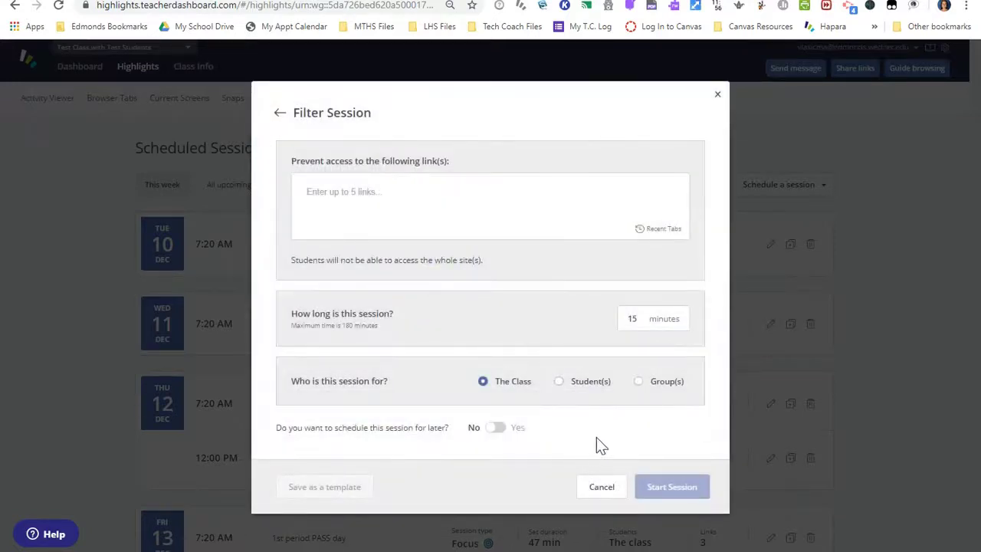
left_click(375, 190)
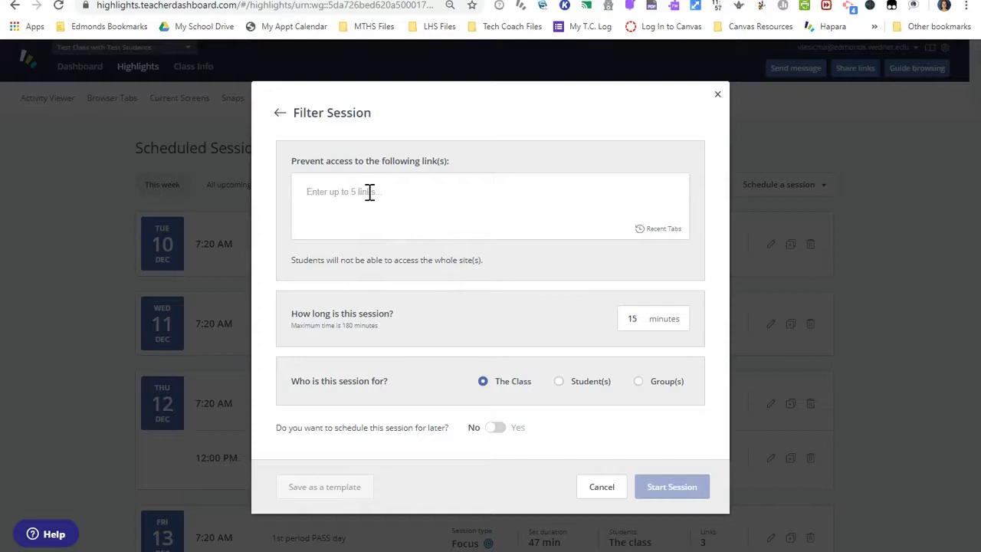
type("www.youtube.com")
key("Return")
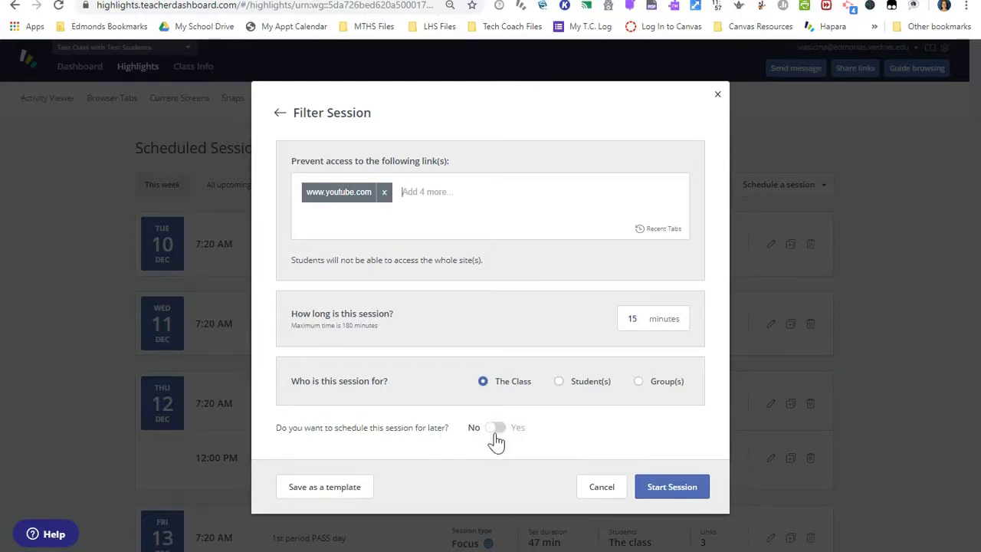
Step: Save the filter session as a template named "youtube block"
left_click(353, 488)
left_click(474, 120)
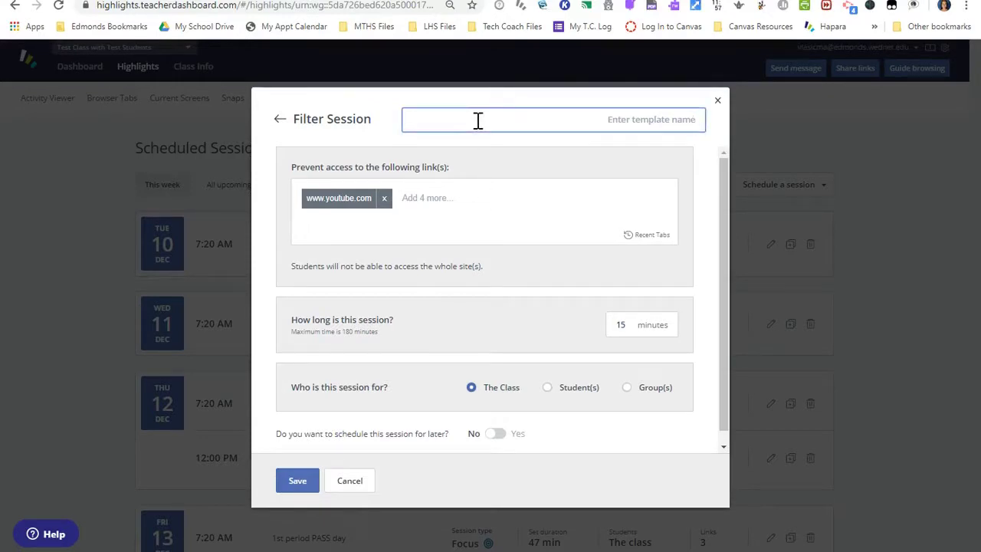
type("youtube block")
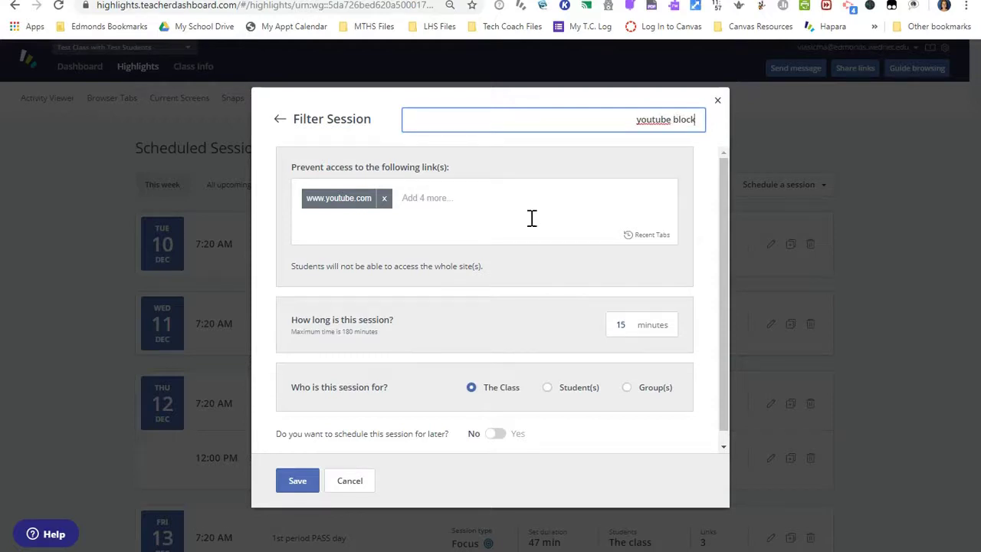
left_click(297, 481)
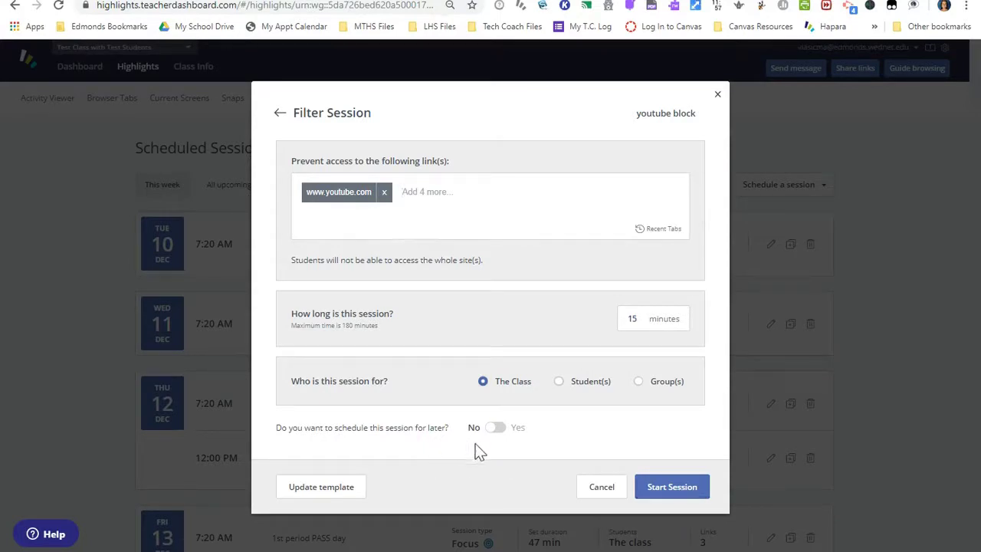
Step: Close the filter session, switch to the Hapara User Guide in Google Docs, and open its linked MTHS schedules document
left_click(719, 95)
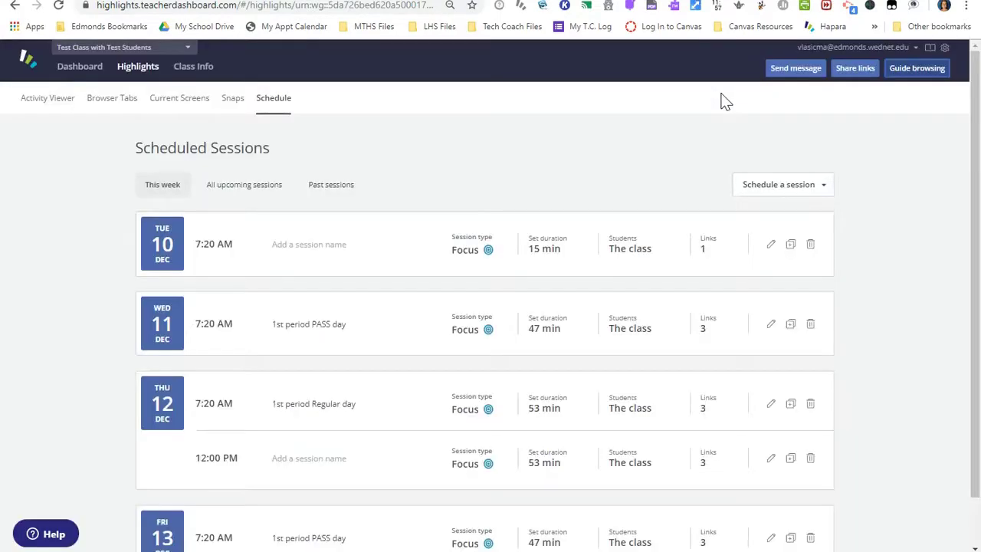
left_click(280, 2)
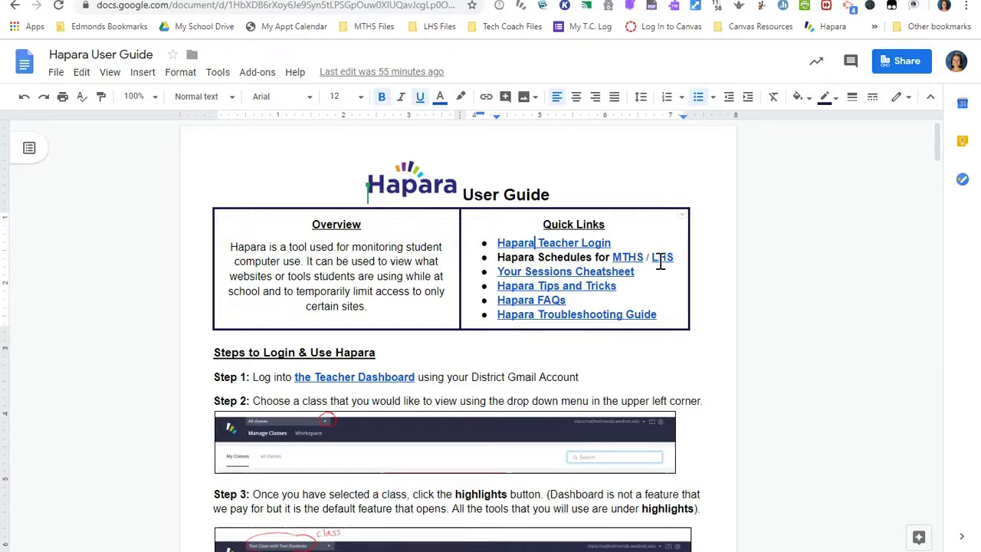
left_click(633, 261)
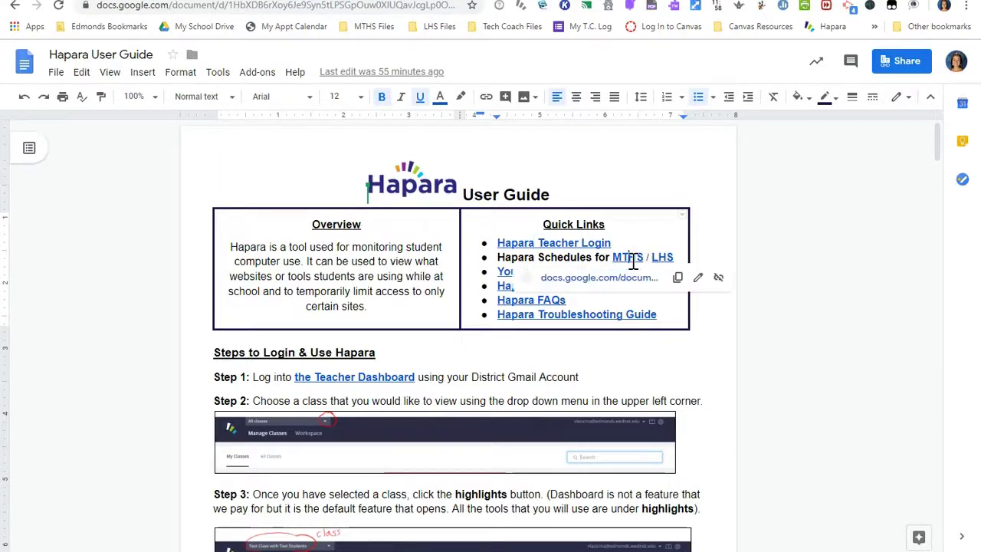
left_click(624, 285)
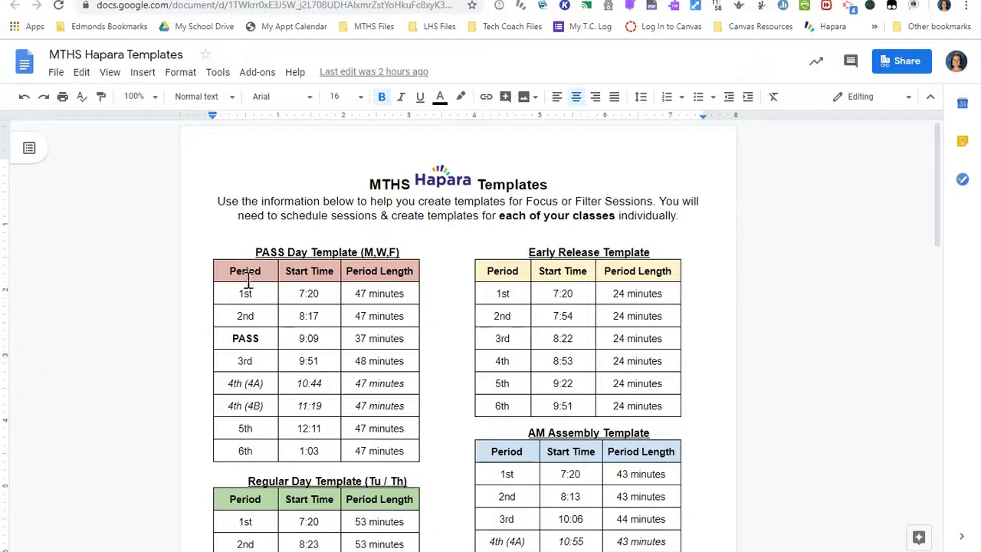
Step: Review the MTHS schedule templates, highlighting the 1st period PASS day start time and length, and close the document
scroll(341, 211, "down", 1)
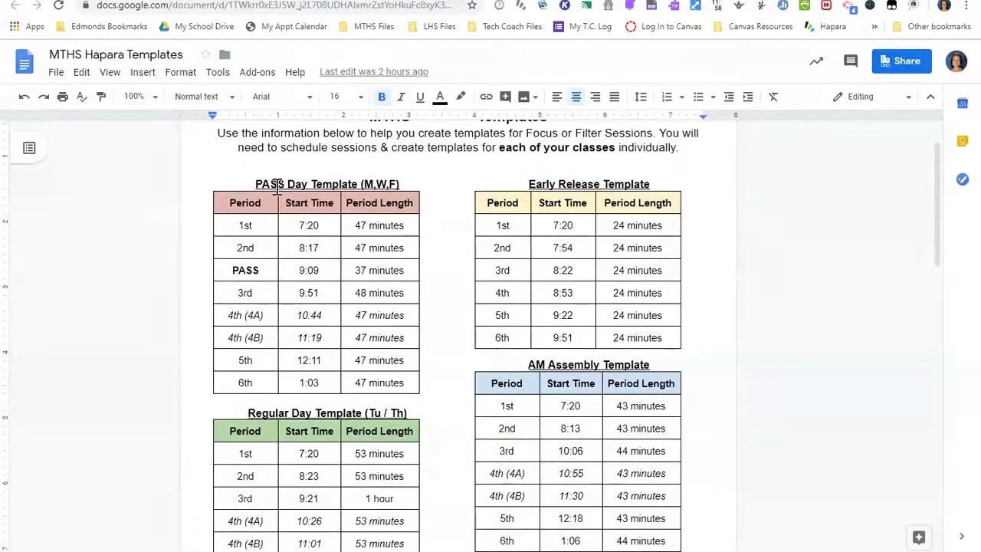
left_click(256, 225)
left_click_drag(325, 228, 293, 225)
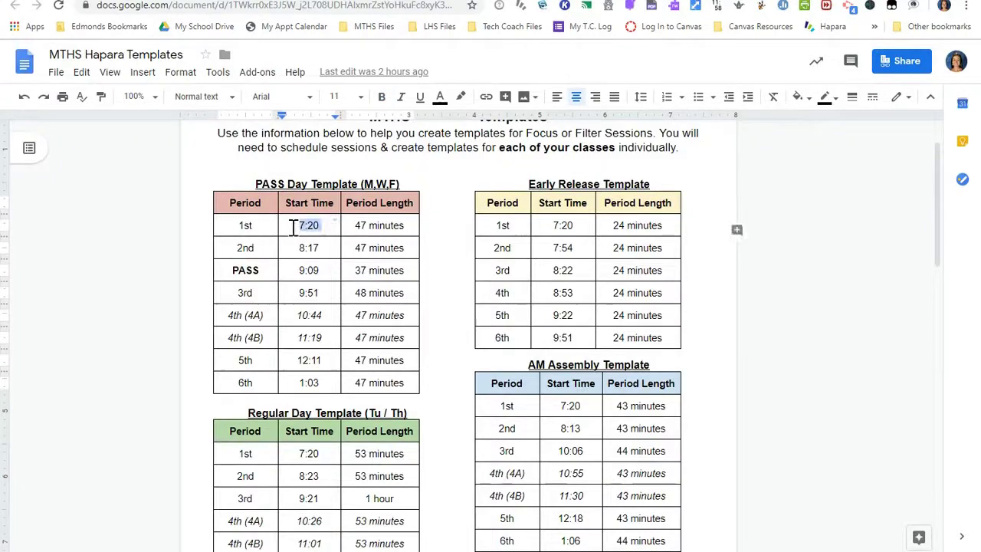
left_click_drag(406, 225, 358, 226)
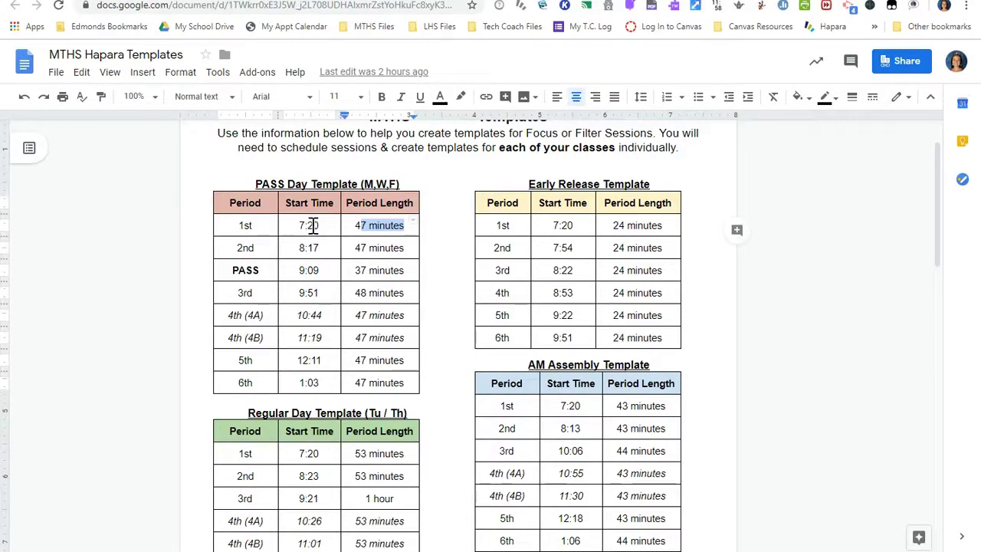
left_click(366, 227, "shift")
scroll(506, 379, "down", 3)
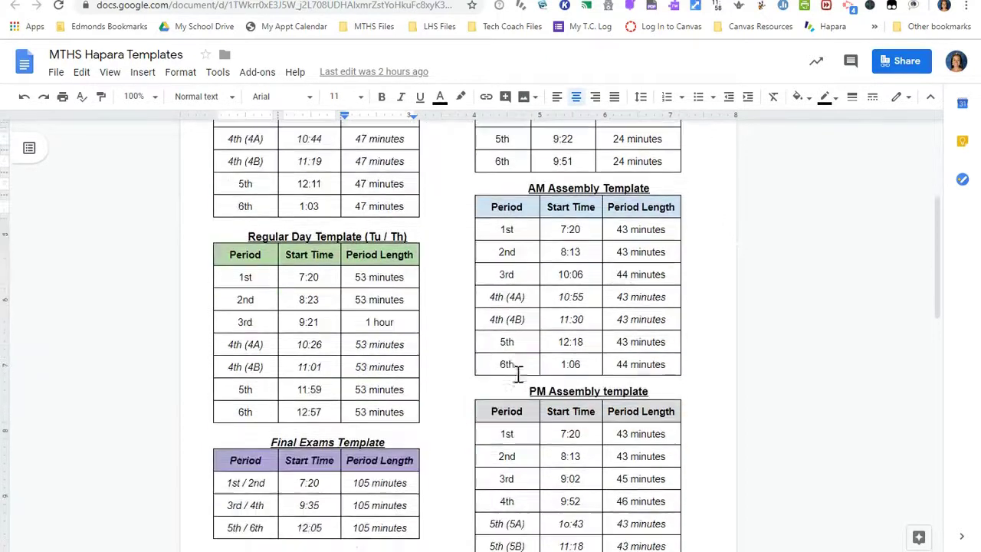
key("ctrl+w")
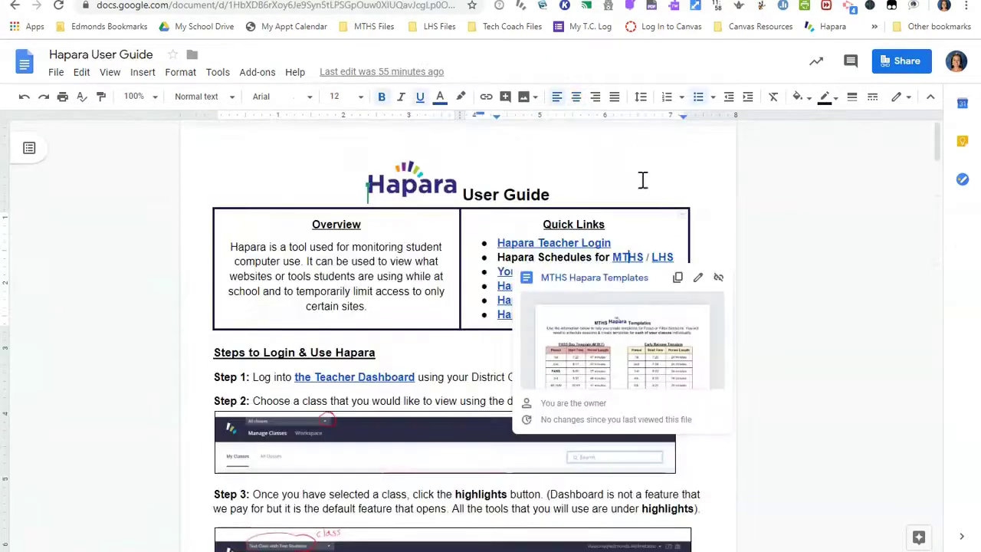
Step: Open the LHS Hapara Templates from the user guide, read through its bell schedules, and close the document
left_click(663, 258)
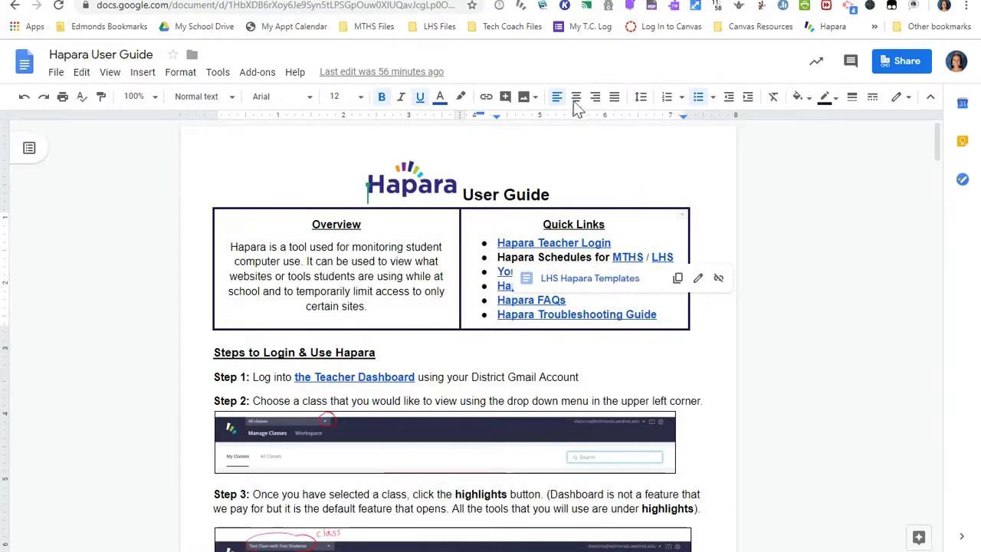
key("alt+Return")
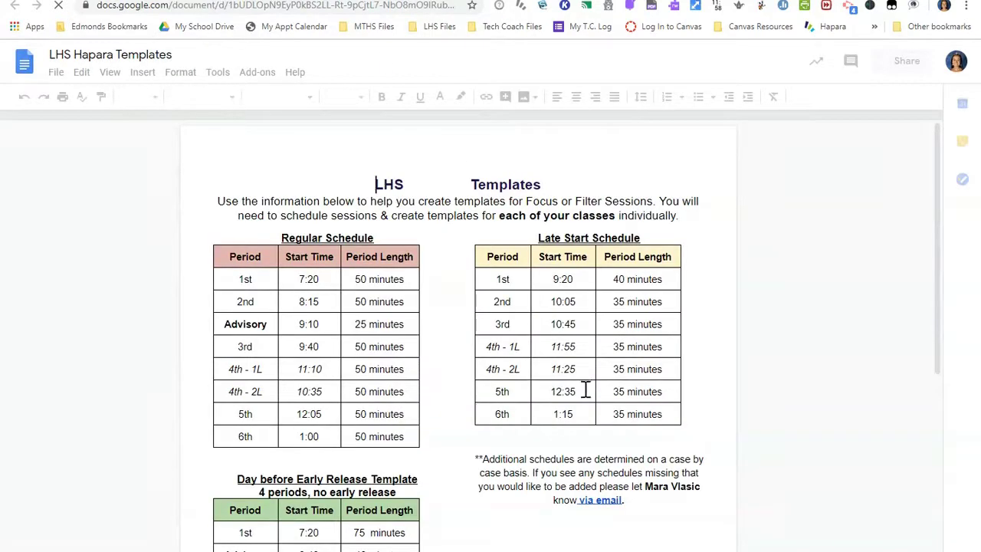
scroll(360, 506, "down", 1)
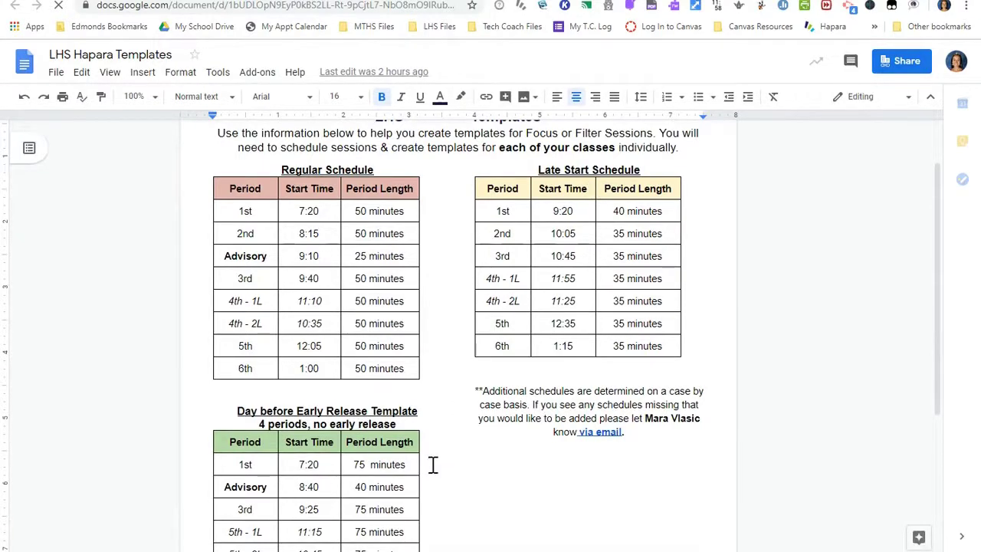
scroll(432, 462, "down", 3)
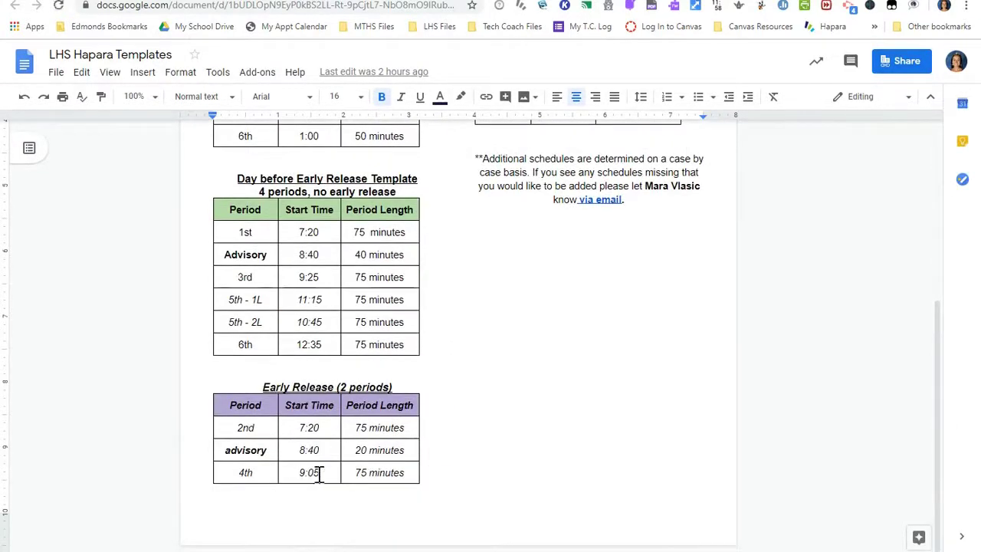
scroll(616, 298, "up", 3)
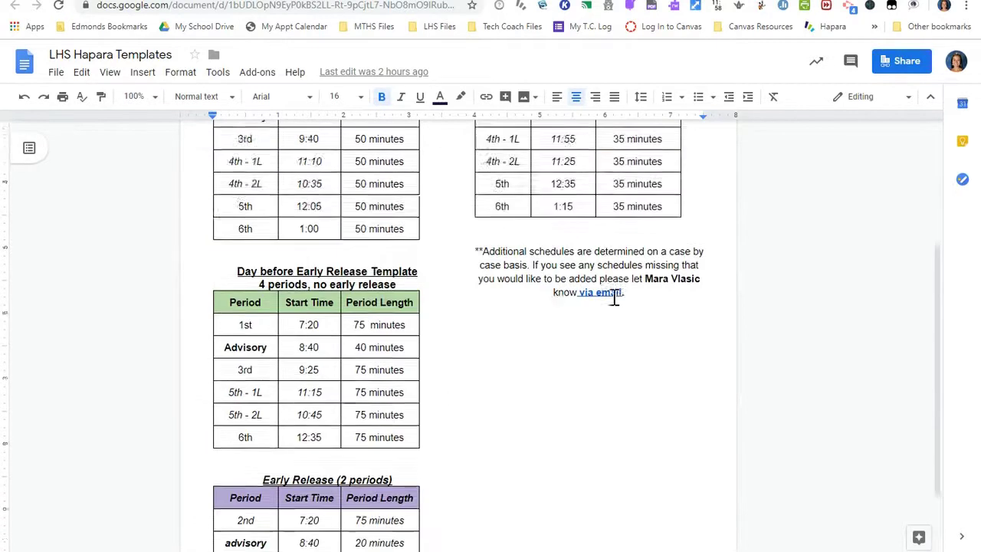
scroll(615, 299, "up", 1)
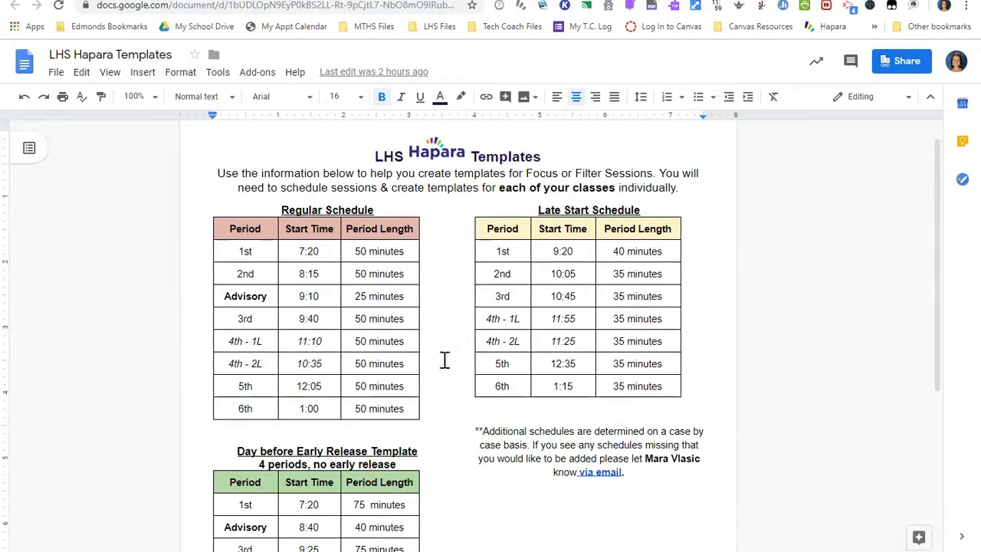
key("ctrl+w")
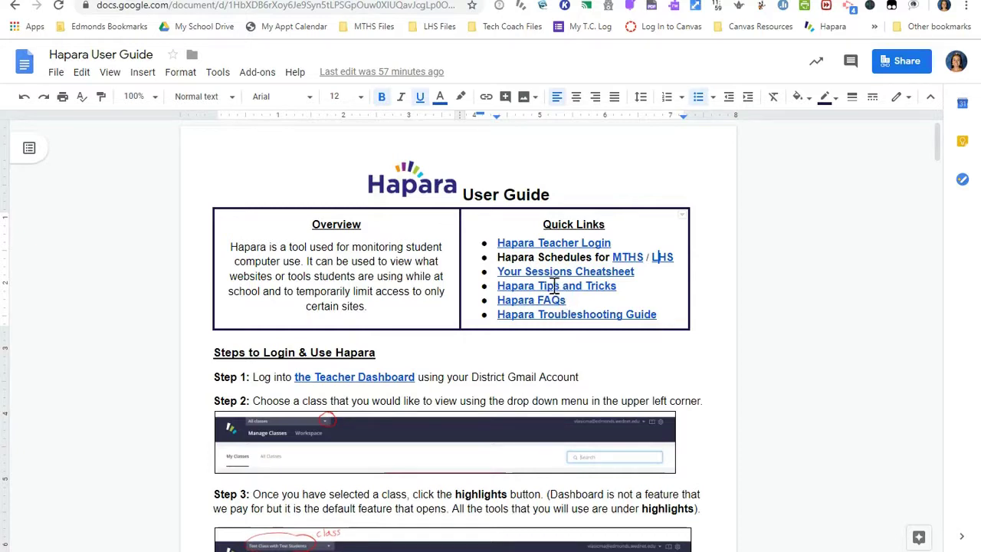
Step: Make a personal copy of the Hapara Sessions Cheatsheet from the user guide's quick links
left_click(507, 272)
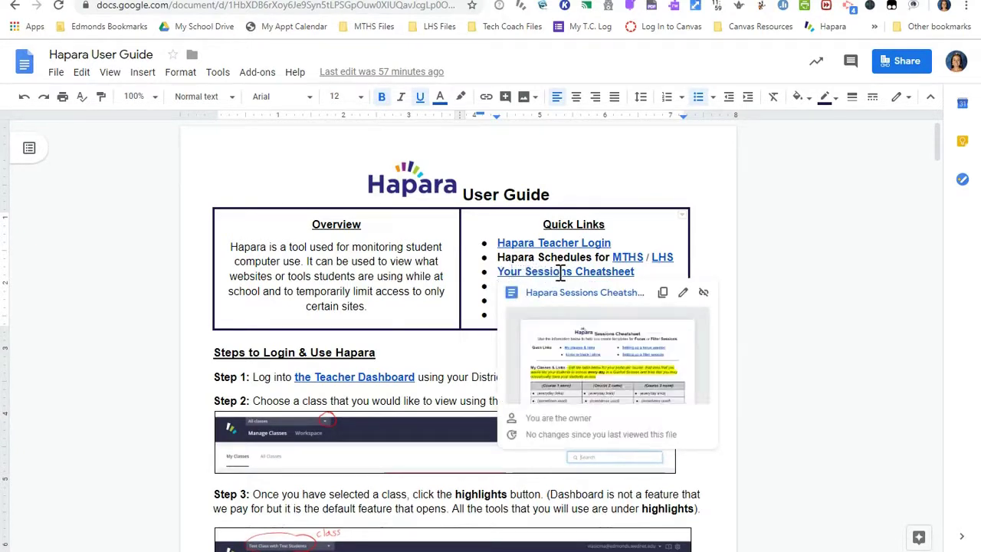
left_click(573, 294)
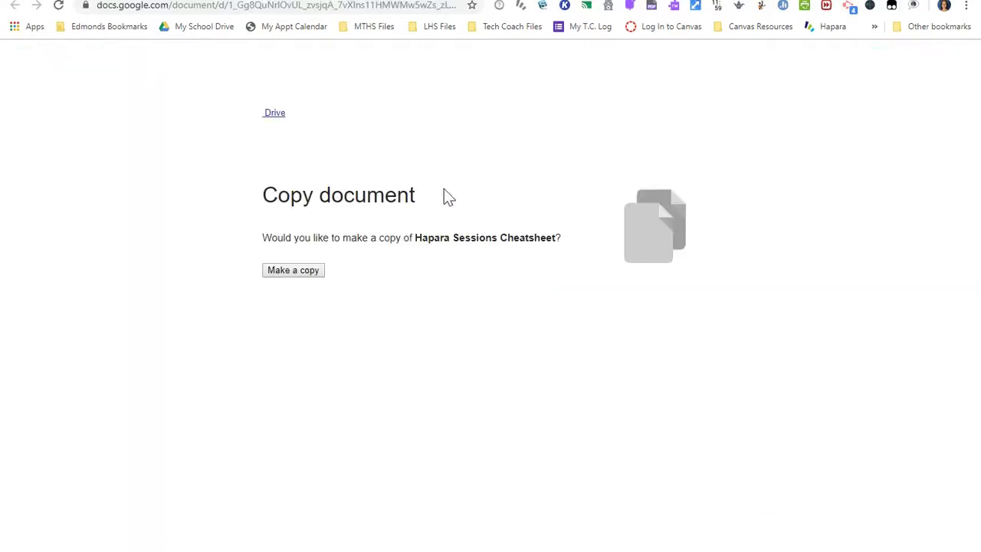
left_click(312, 272)
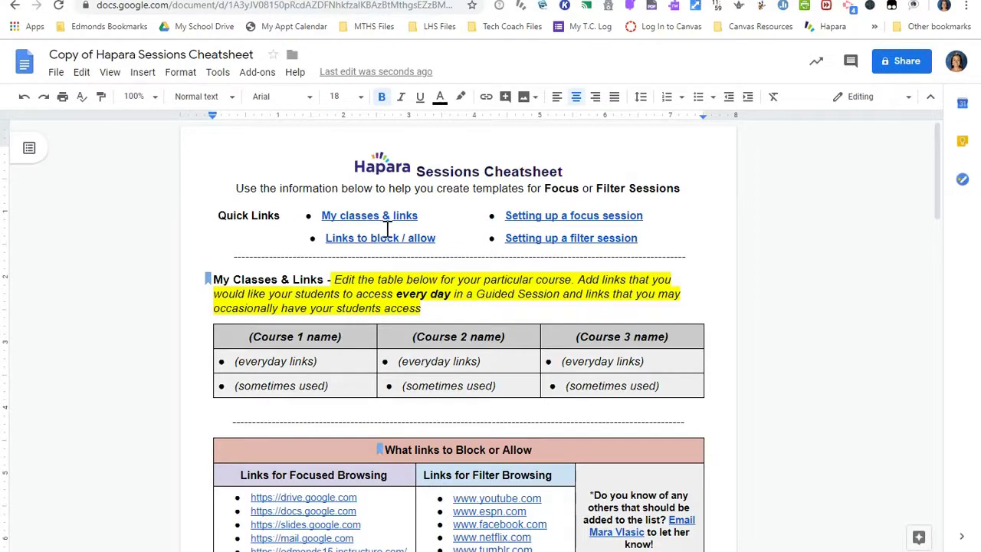
Step: Delete the Course 3 column from the My Classes & Links table in the cheatsheet copy
scroll(520, 326, "down", 1)
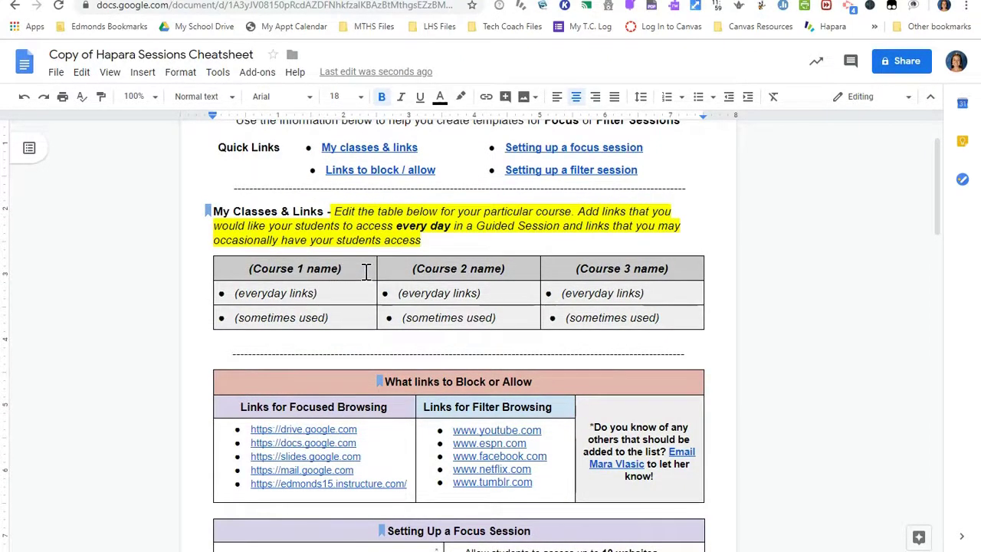
triple_click(291, 268)
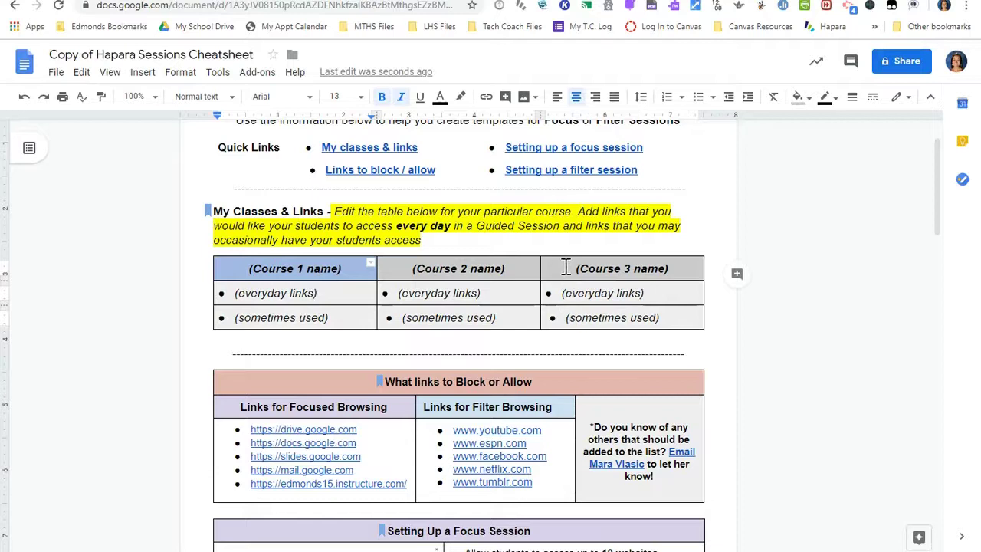
left_click_drag(565, 268, 592, 317)
right_click(591, 317)
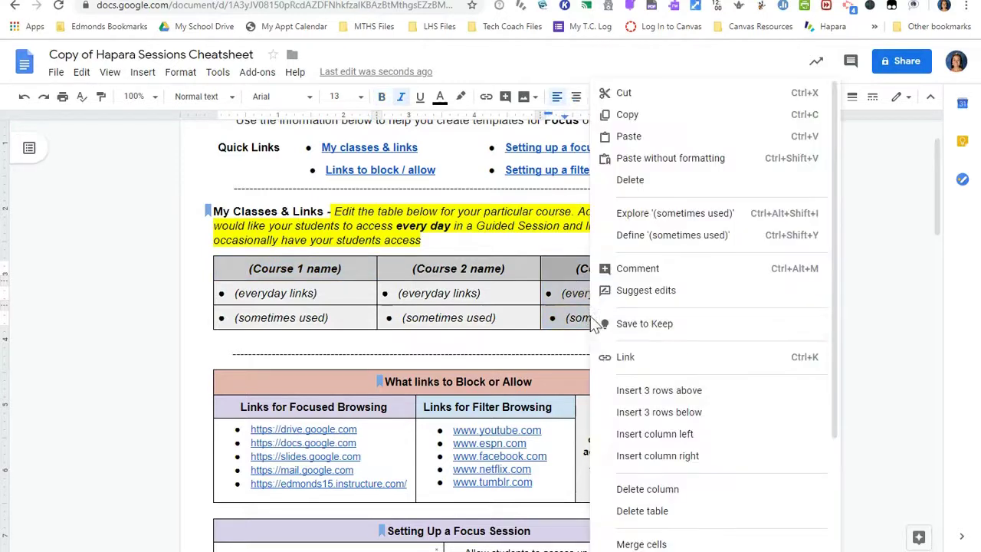
left_click(676, 497)
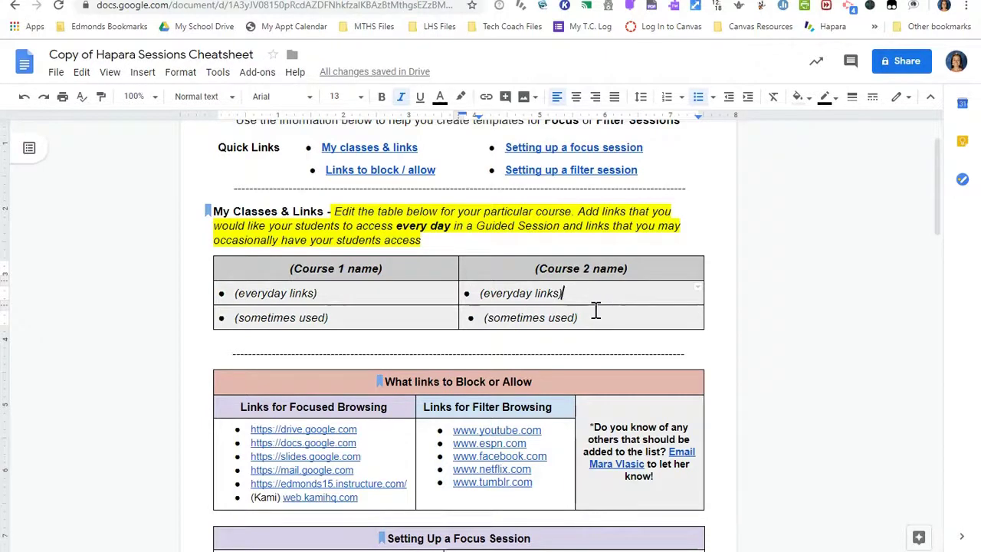
scroll(596, 310, "down", 1)
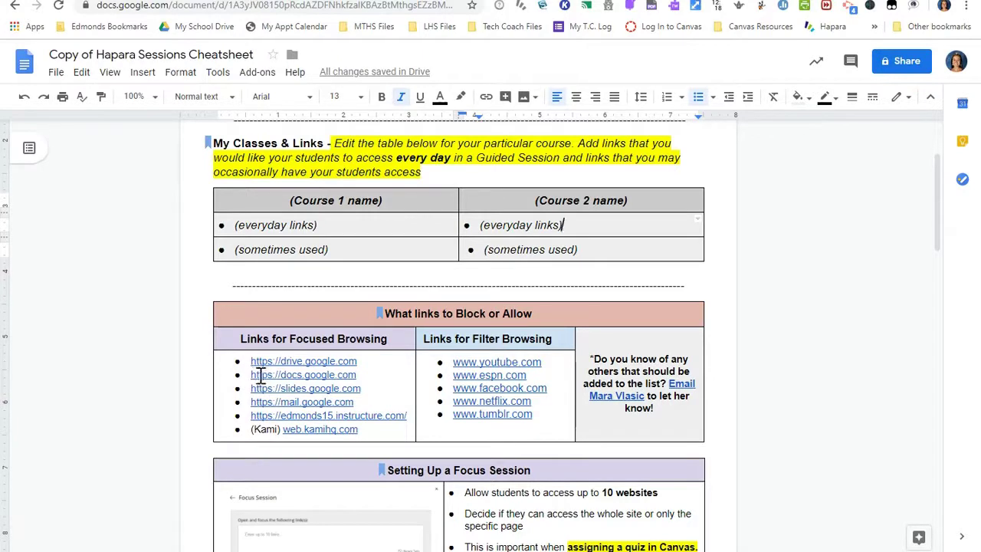
left_click_drag(253, 375, 357, 375)
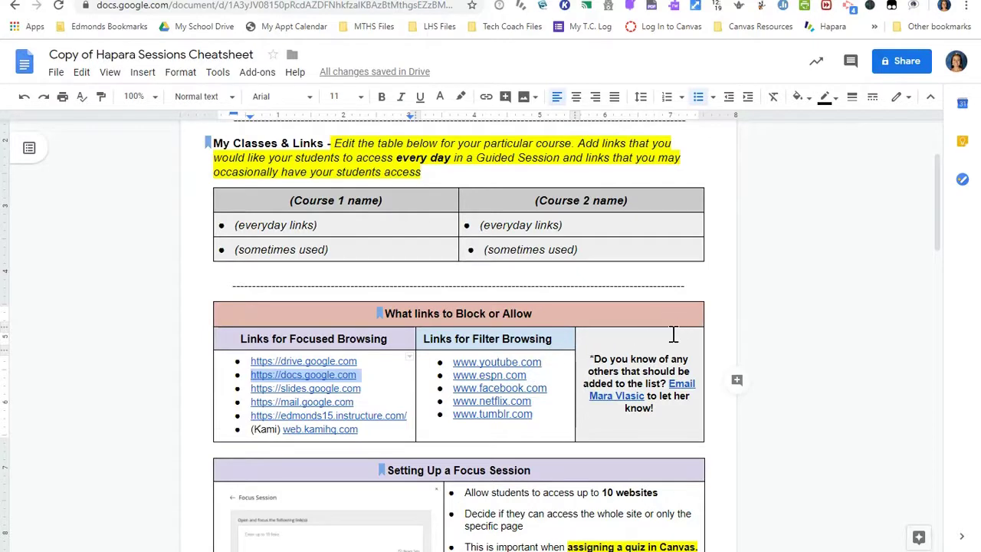
scroll(670, 336, "down", 1)
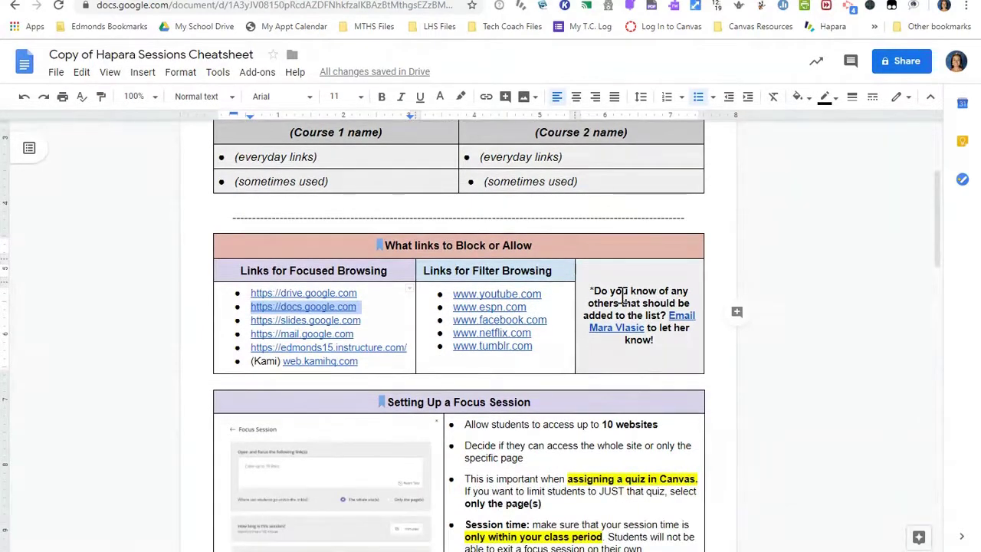
scroll(629, 287, "down", 3)
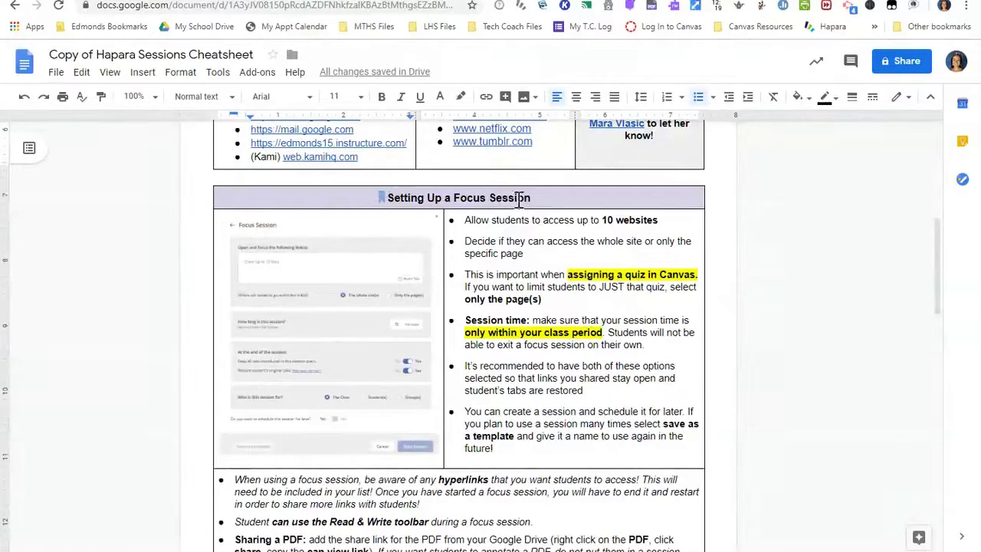
scroll(558, 205, "down", 3)
scroll(557, 219, "down", 5)
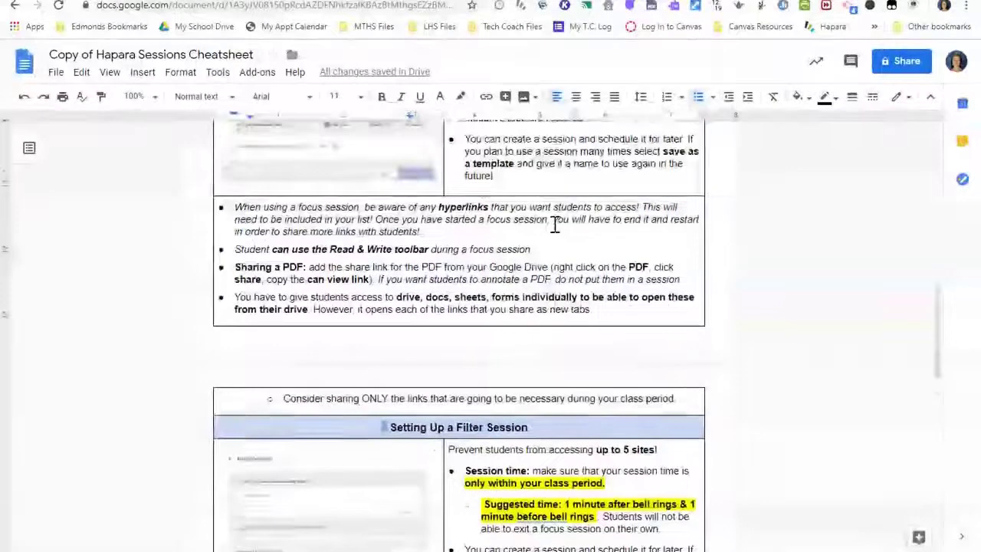
scroll(557, 230, "up", 2)
scroll(557, 233, "up", 2)
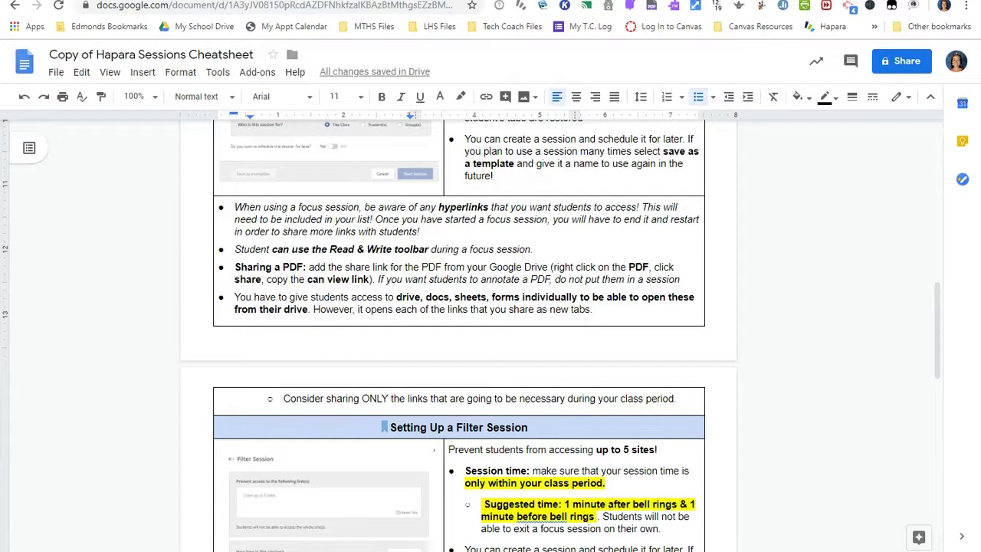
Step: Switch to Google Drive, open the sharing settings of "Manifest Destiny Assignment - PDF (12).pdf", and select its can-view link
key("ctrl+w")
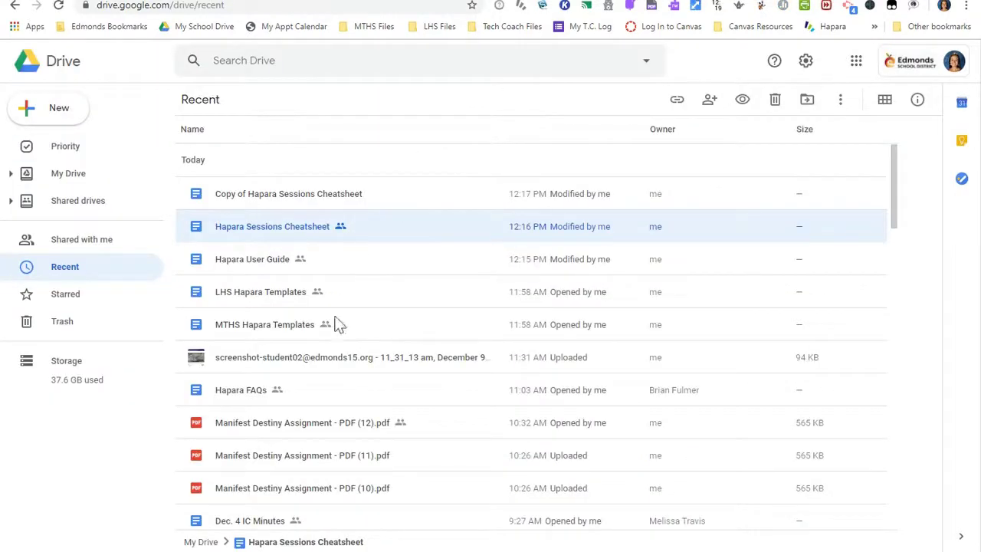
scroll(372, 333, "down", 2)
right_click(331, 290)
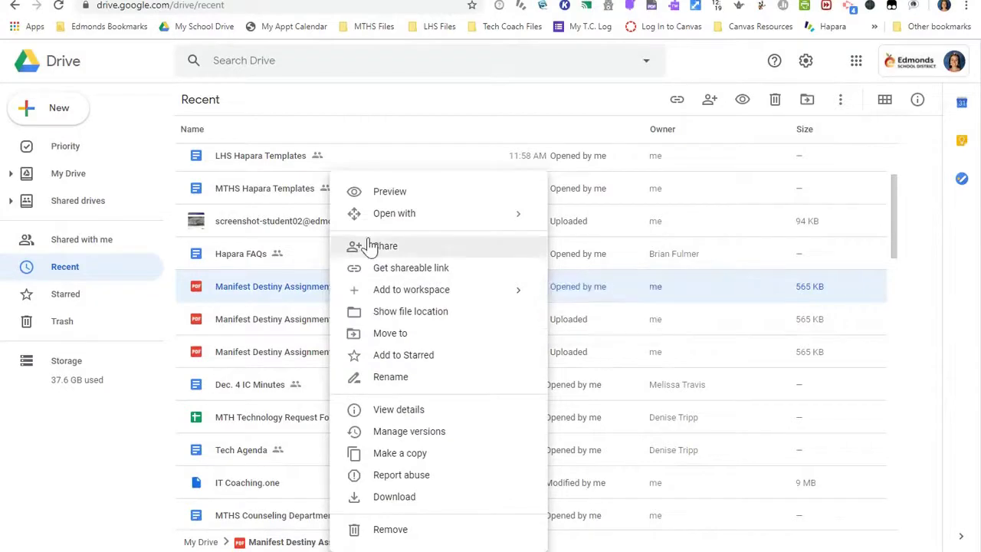
left_click(356, 247)
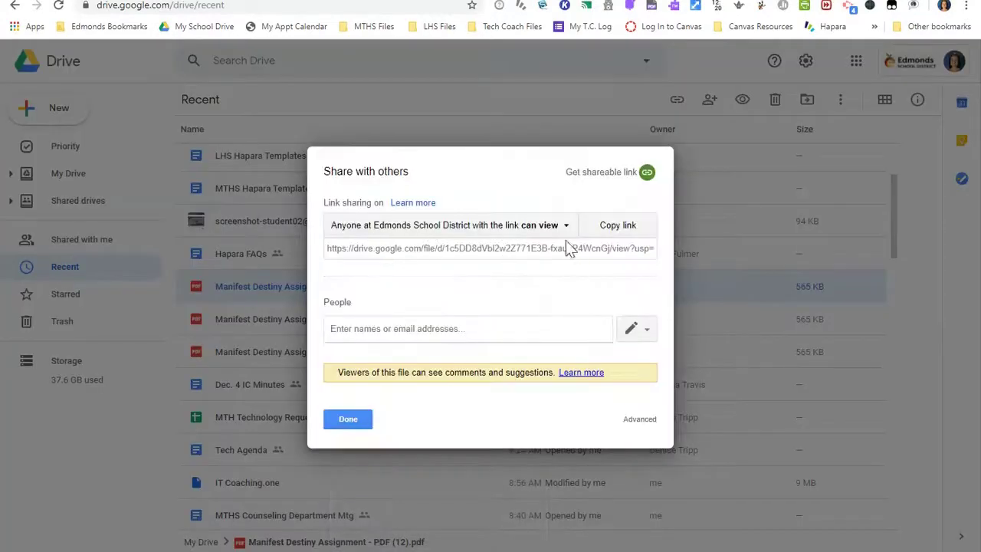
left_click(493, 249)
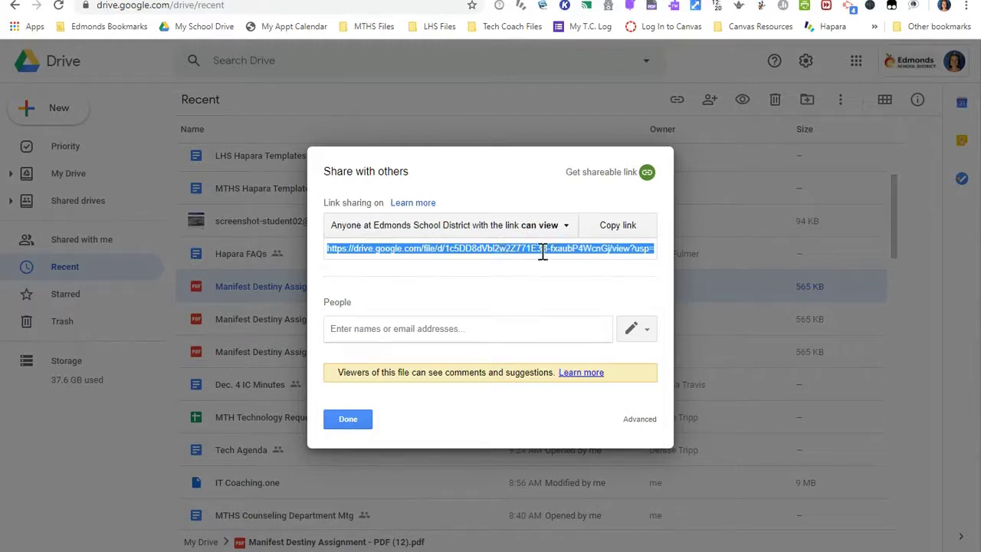
Step: Return to the cheatsheet copy and look over its PDF sharing notes and the focus and filter session sections
left_click(347, 2)
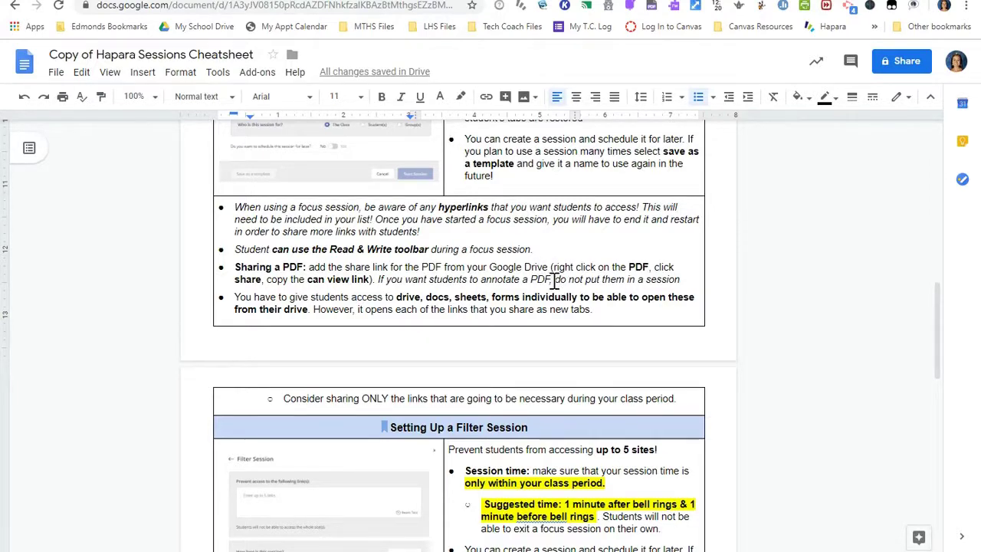
scroll(553, 282, "down", 4)
scroll(553, 282, "up", 6)
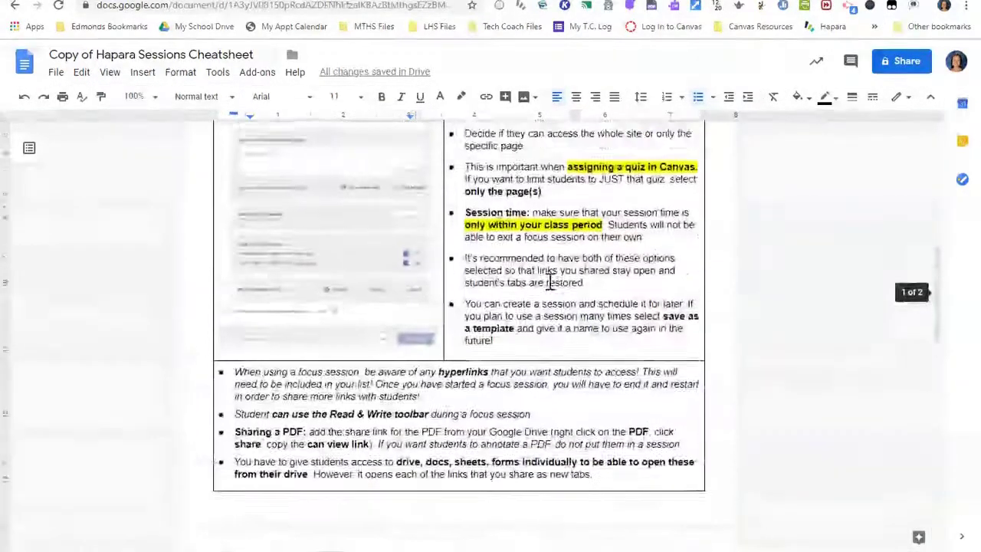
Step: Highlight the Kami link web.kamihq.com in the focused browsing links, and review the cheatsheet's focus session notes on hyperlinks and PDF sharing
scroll(551, 282, "up", 3)
left_click_drag(363, 293, 284, 300)
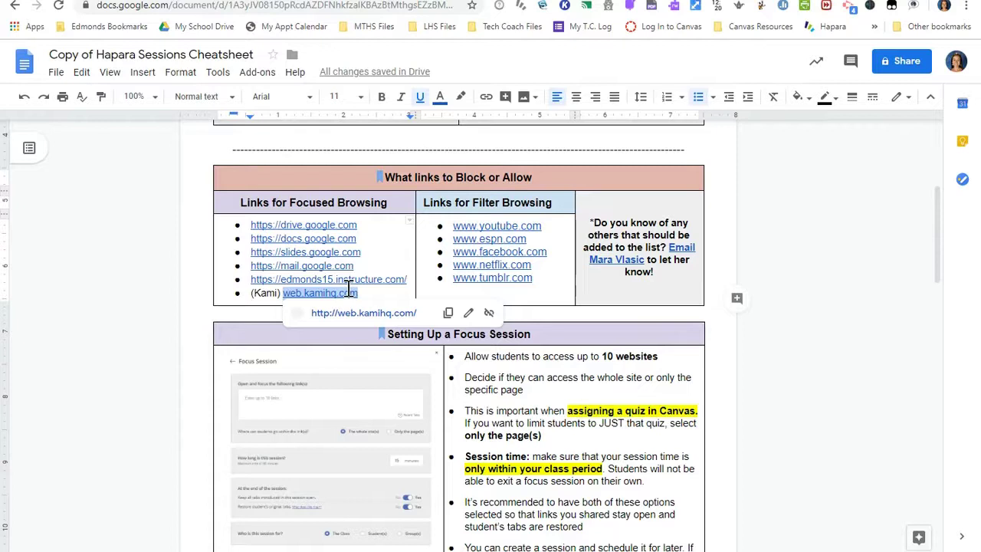
scroll(562, 350, "down", 5)
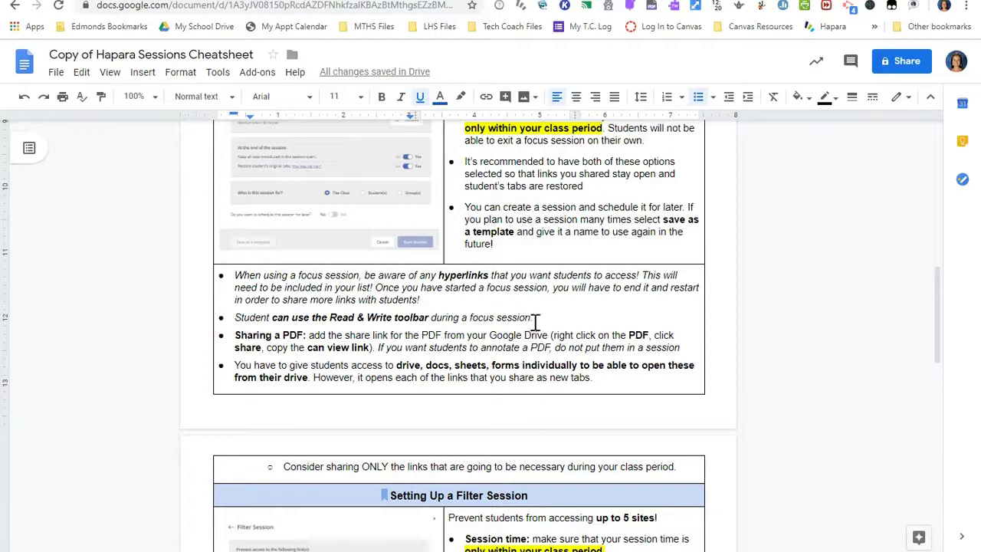
scroll(563, 227, "up", 1)
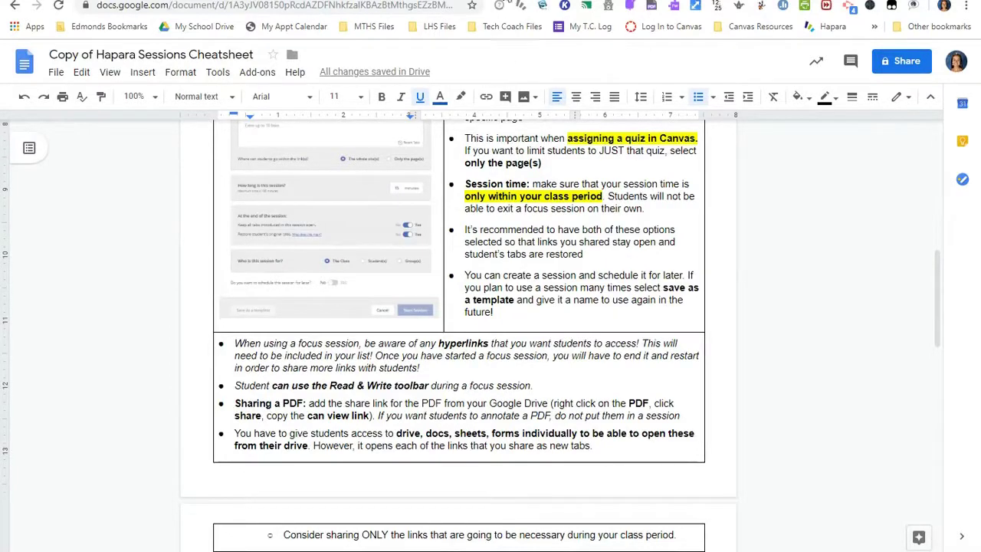
Step: Switch to Hapara Highlights and examine the active guided session's details, including its focused links, and close the details
left_click(494, 2)
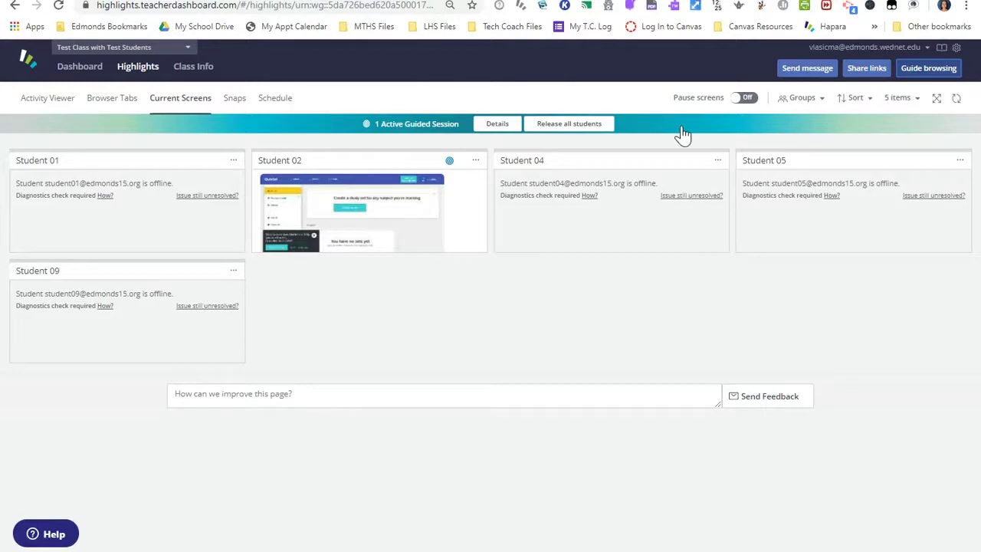
left_click(495, 129)
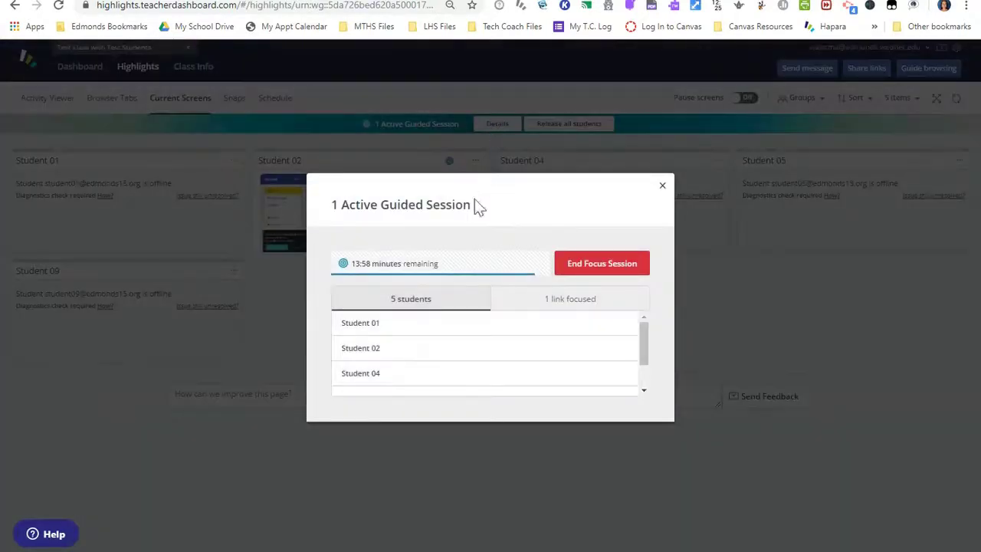
left_click(565, 305)
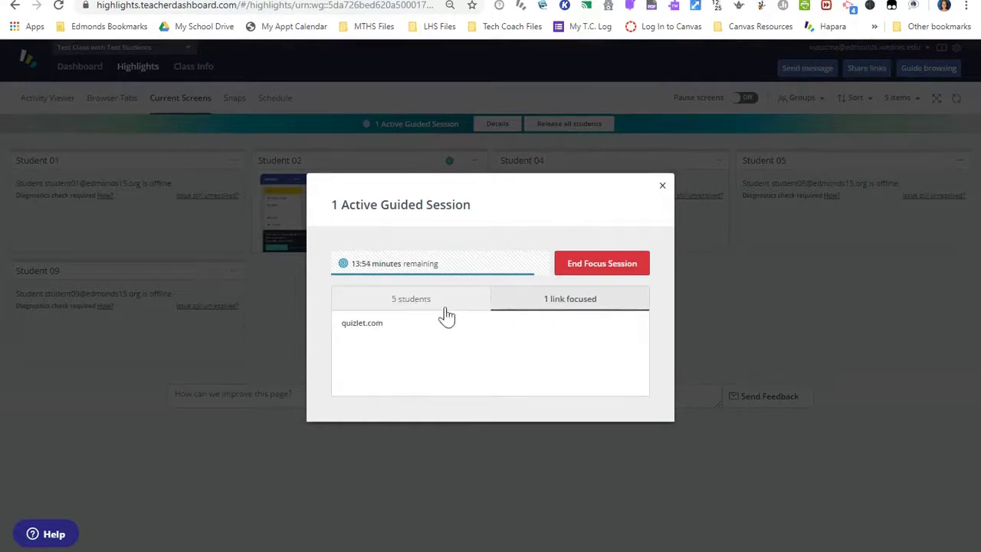
left_click(662, 187)
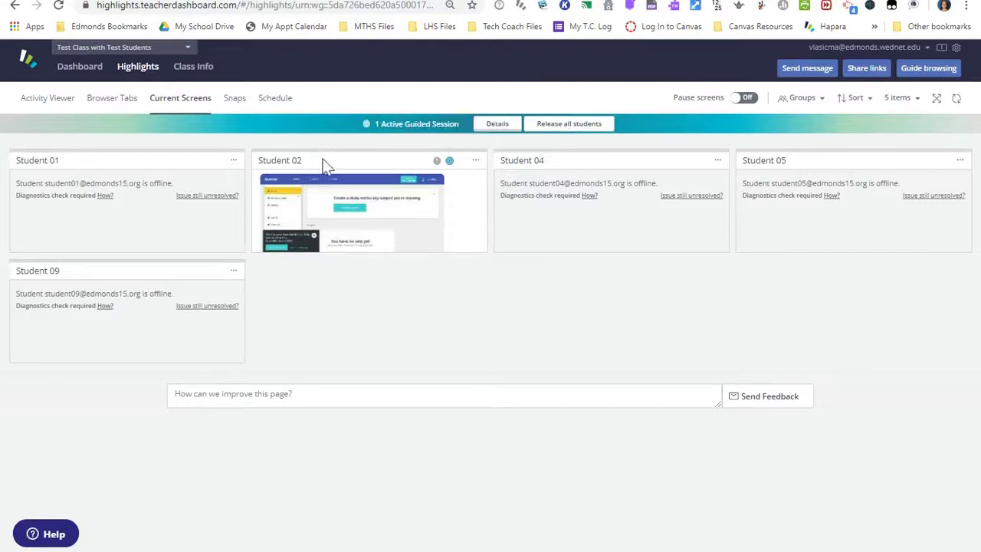
Step: Release Student 02 from the active focus session
left_click(451, 164)
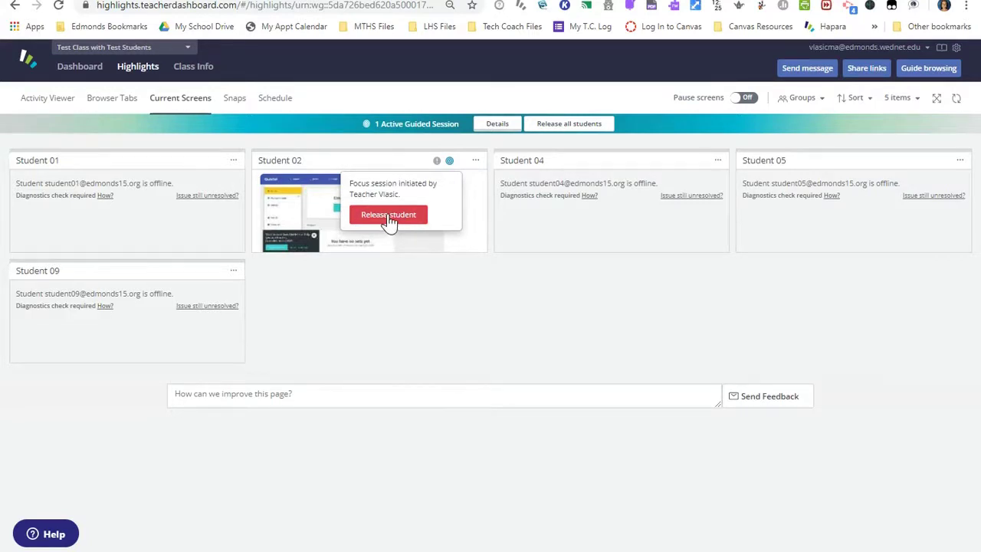
left_click(388, 221)
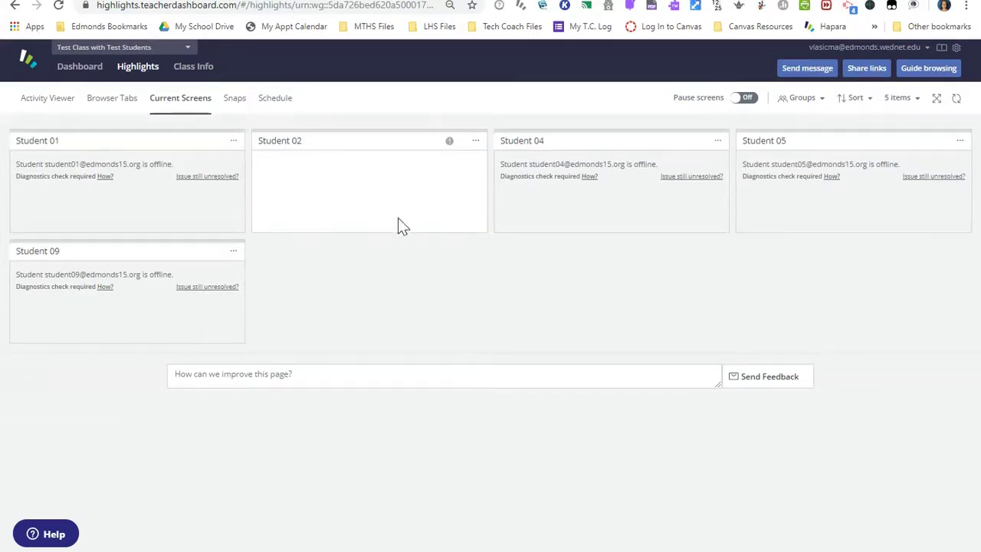